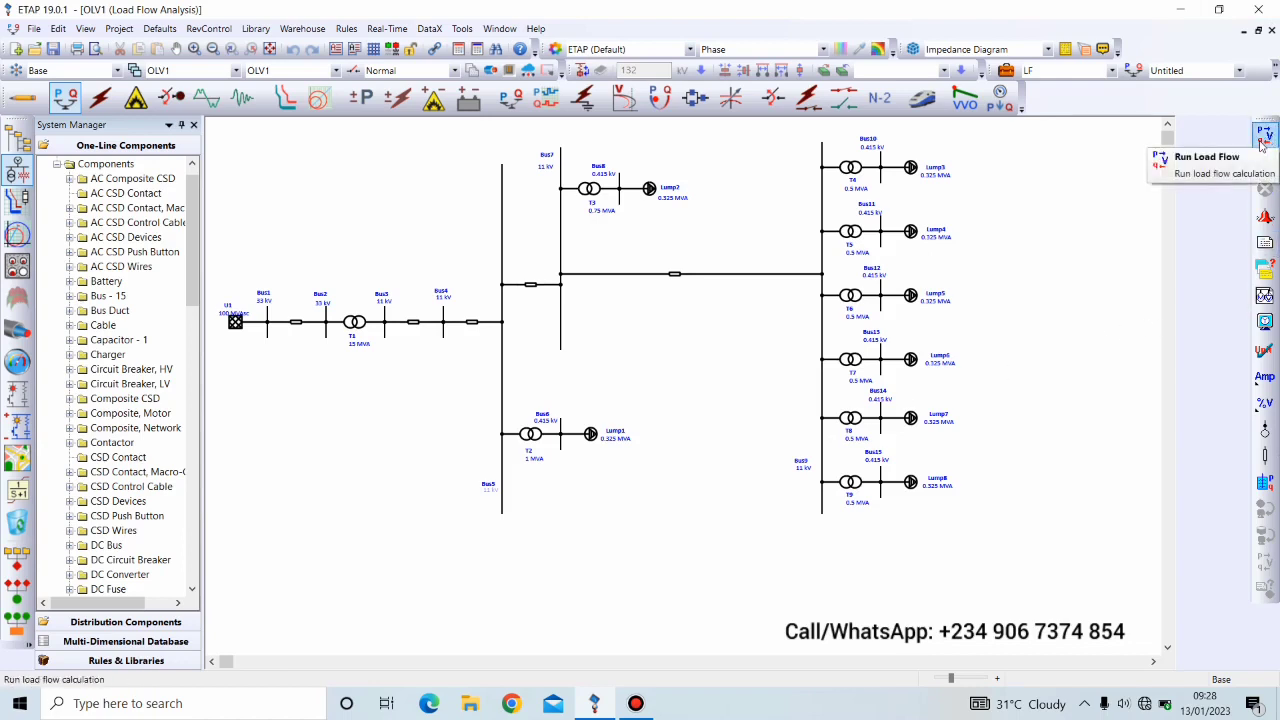
Step: Keep the LF study case loading and generation categories at Zero Effect
click(1006, 92)
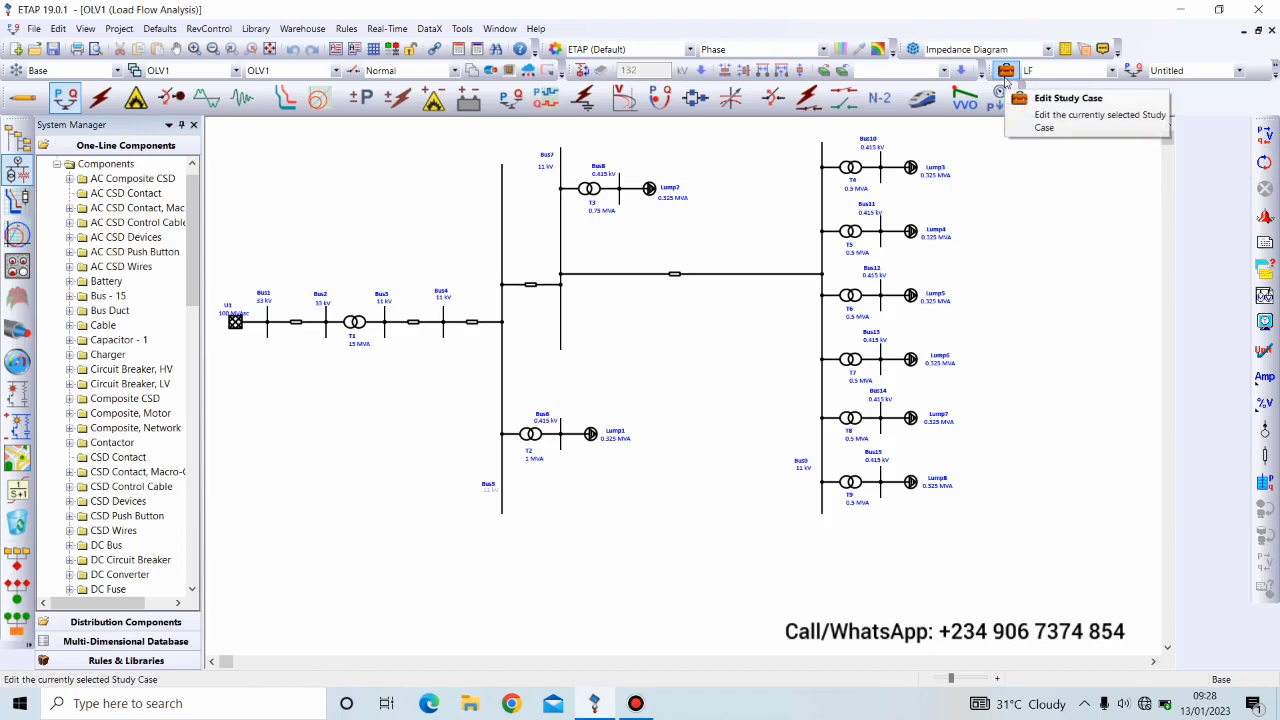
click(1006, 72)
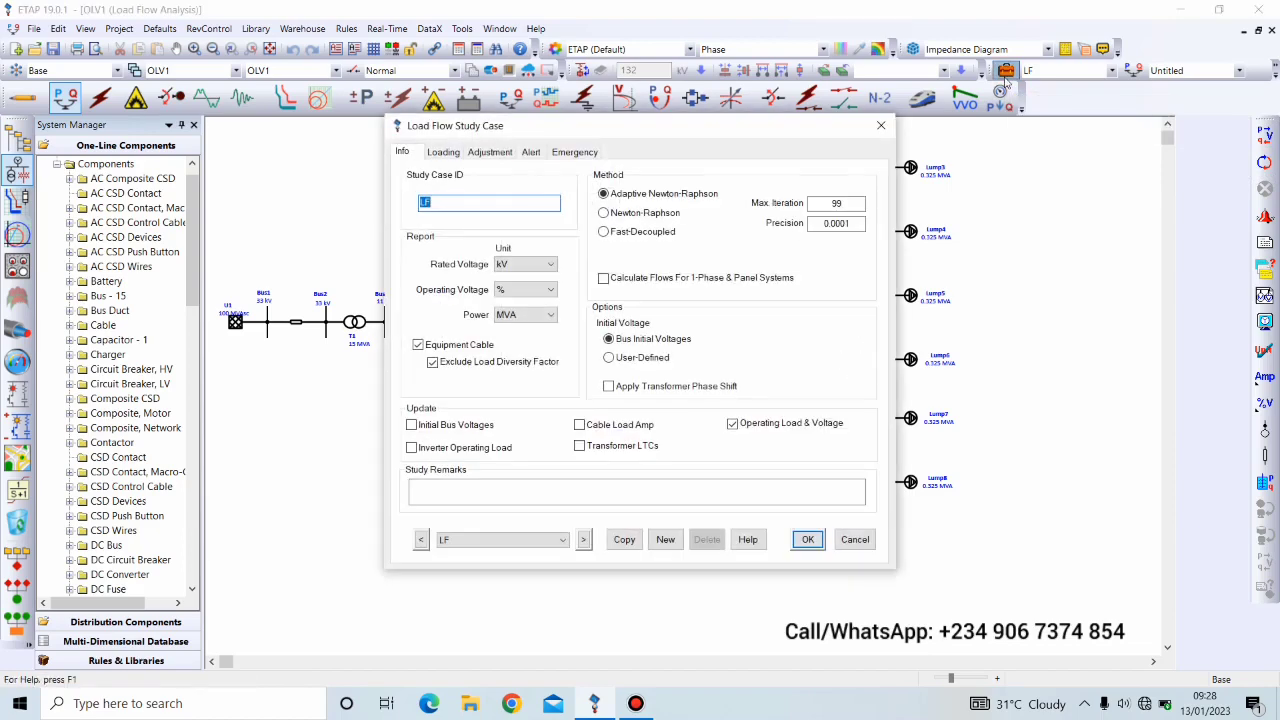
click(445, 157)
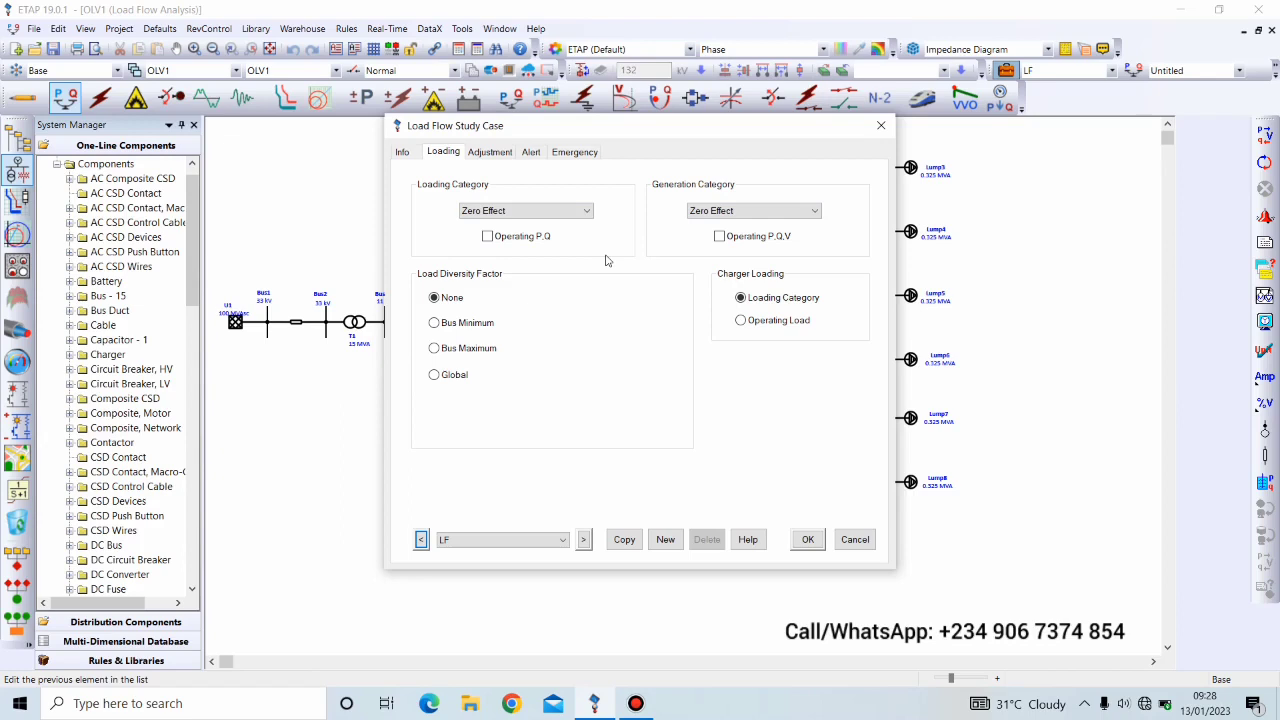
click(586, 214)
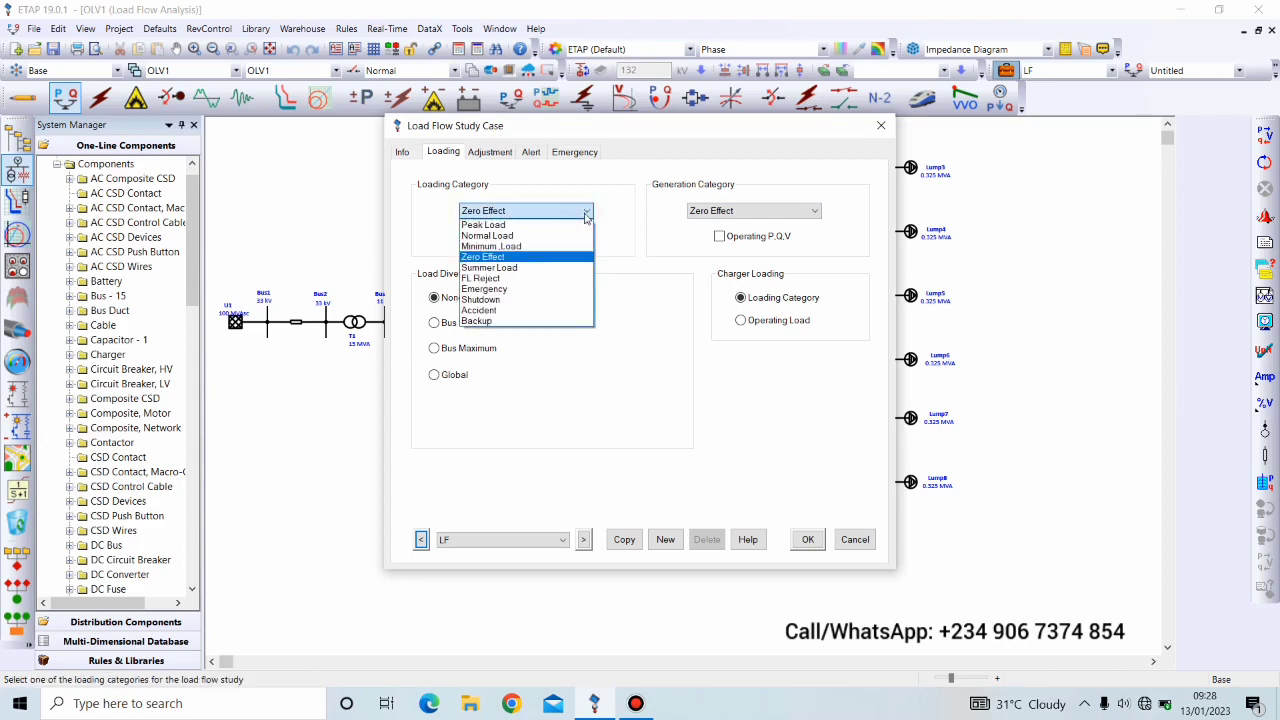
click(586, 214)
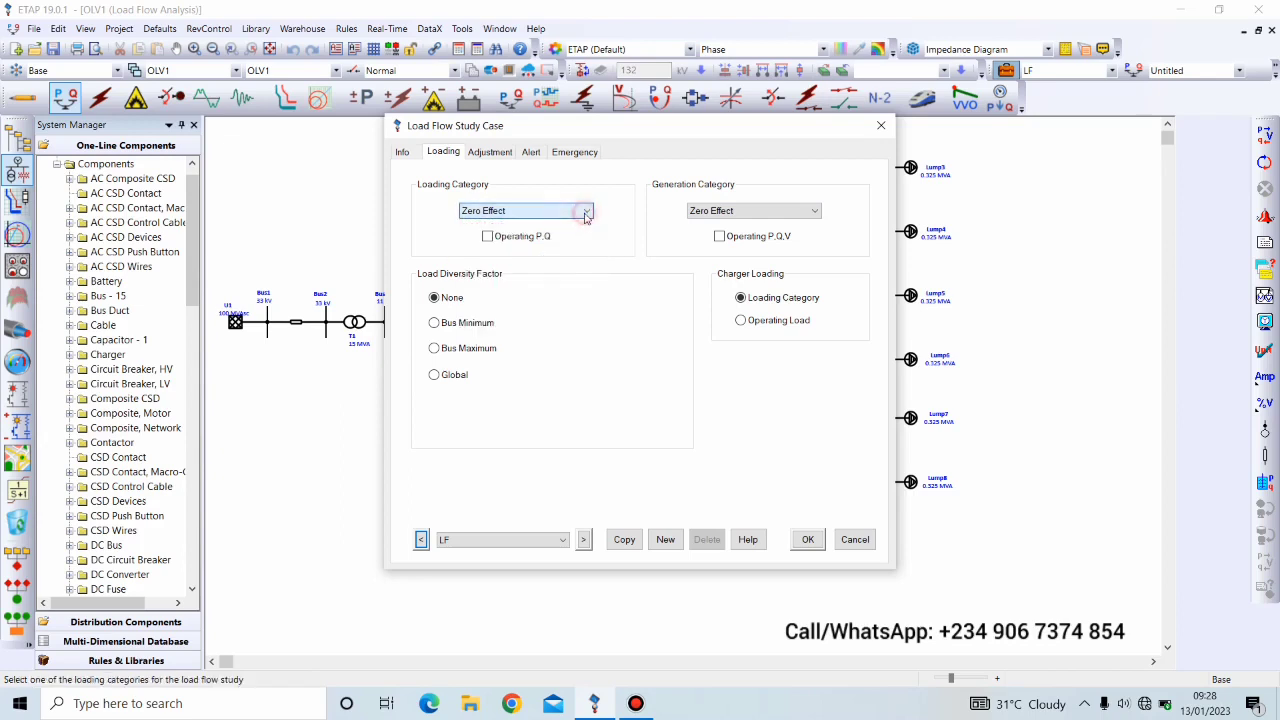
click(753, 214)
click(722, 210)
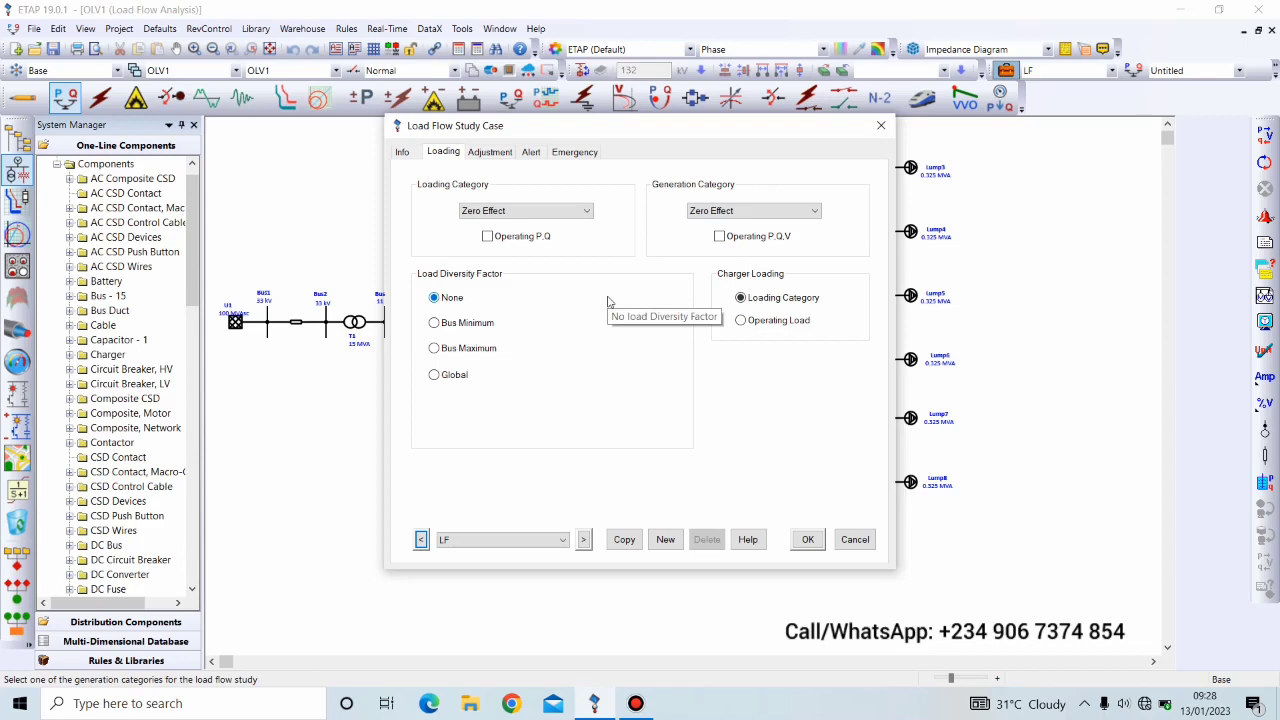
Step: Confirm the study case and run the load flow, showing bus voltages down to 92.76%
click(808, 540)
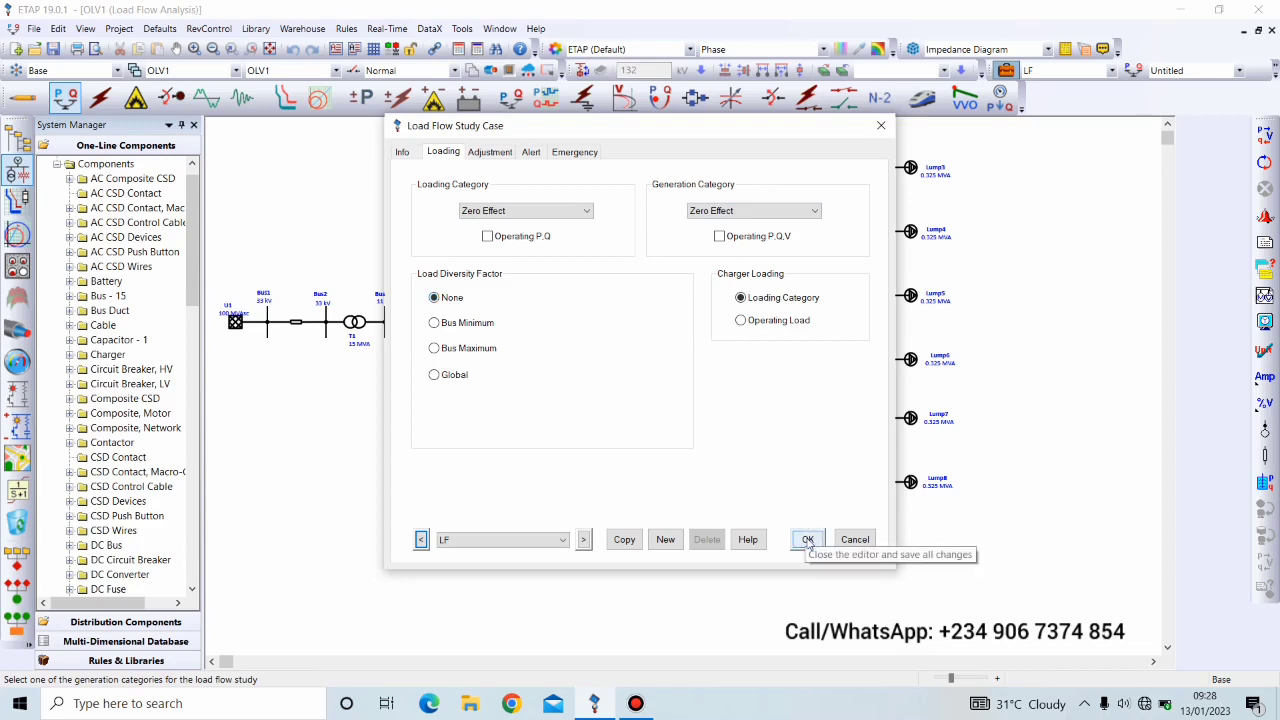
click(808, 540)
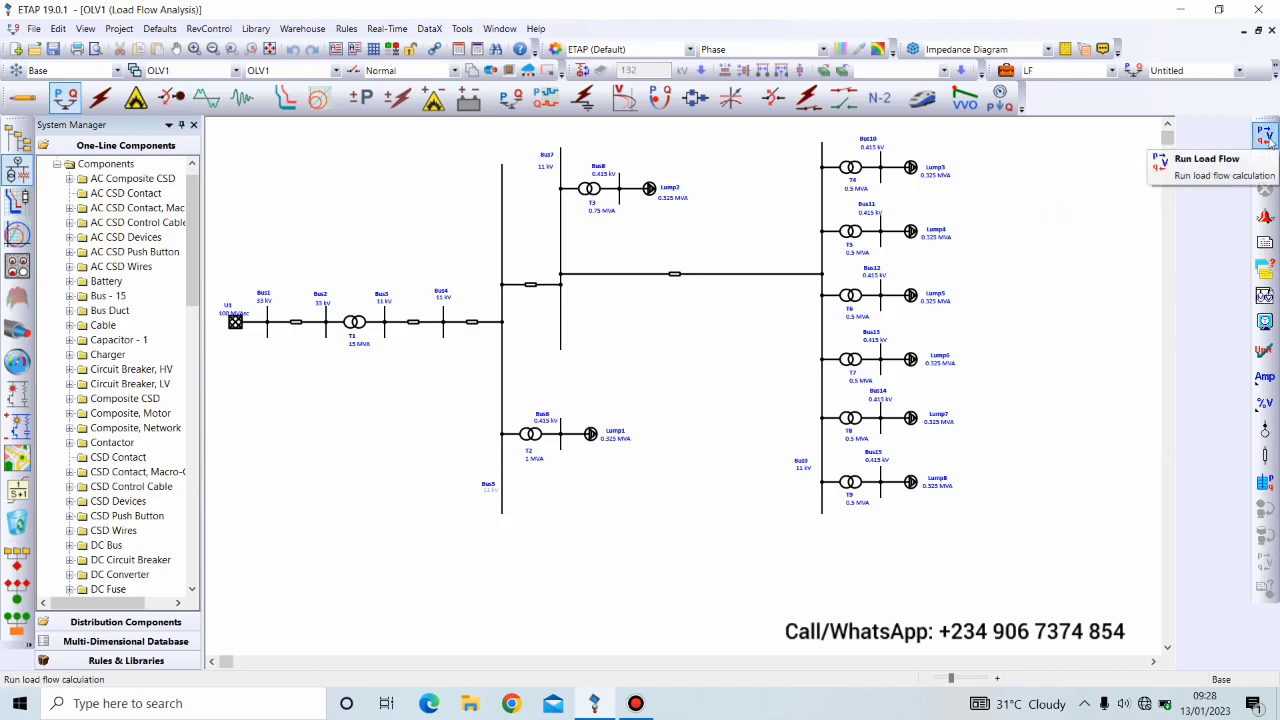
click(1266, 137)
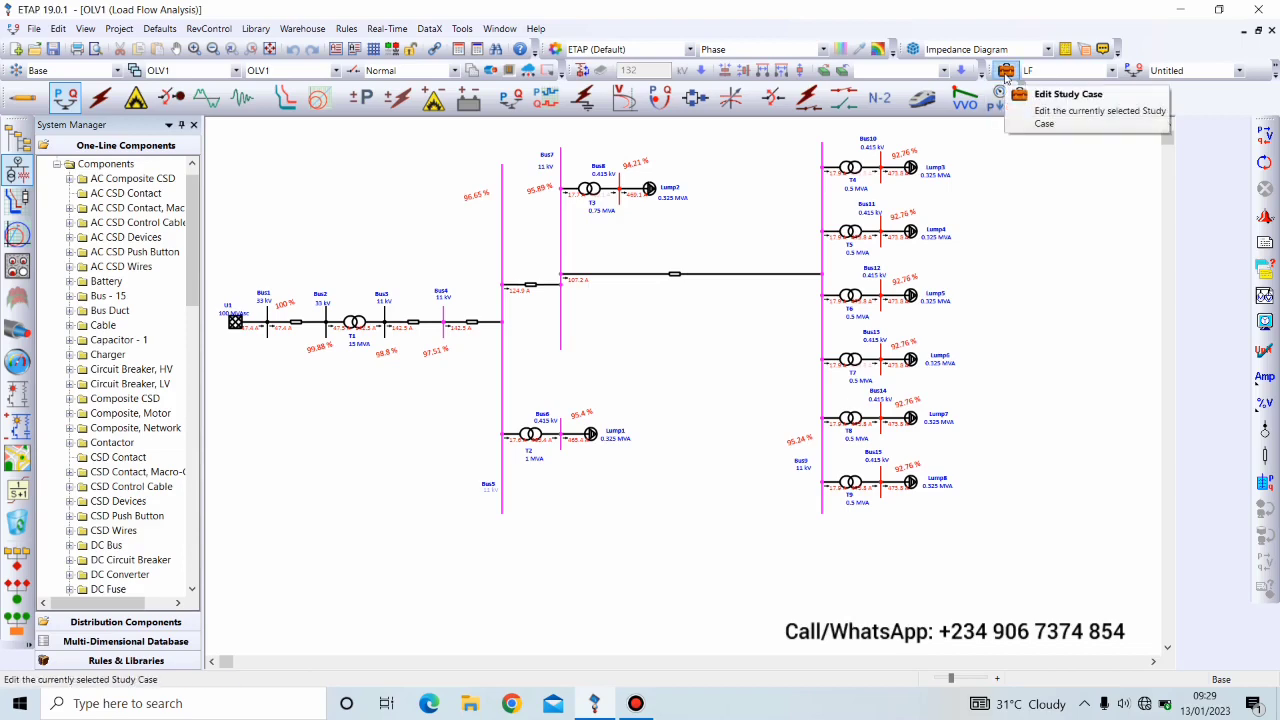
Step: Tick Transformer LTCs under Update on the LF study case Info tab and save
click(1006, 74)
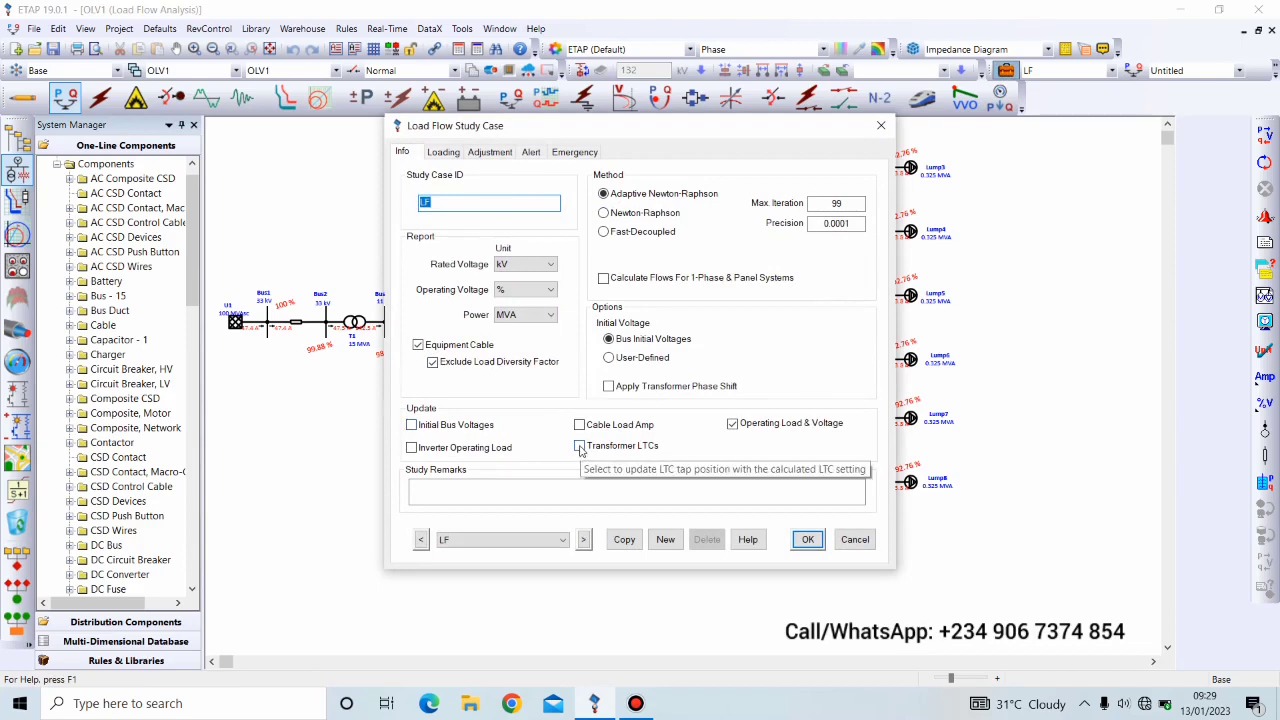
click(580, 446)
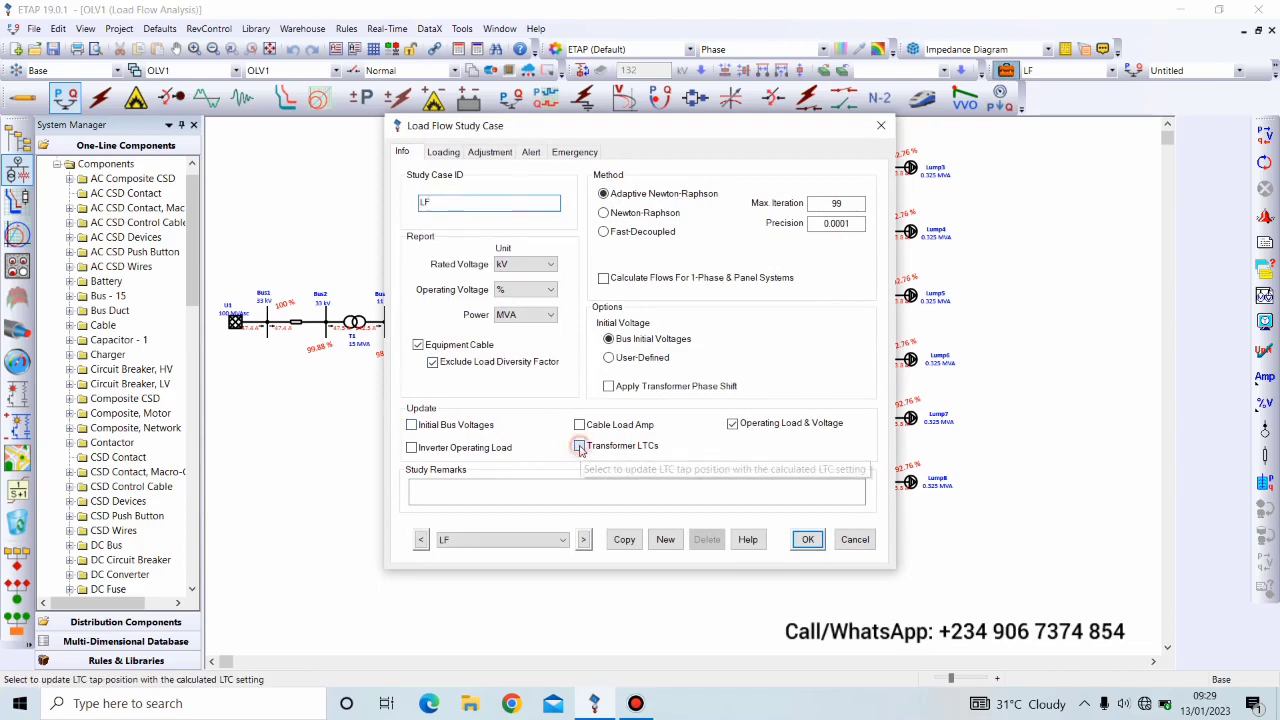
click(808, 540)
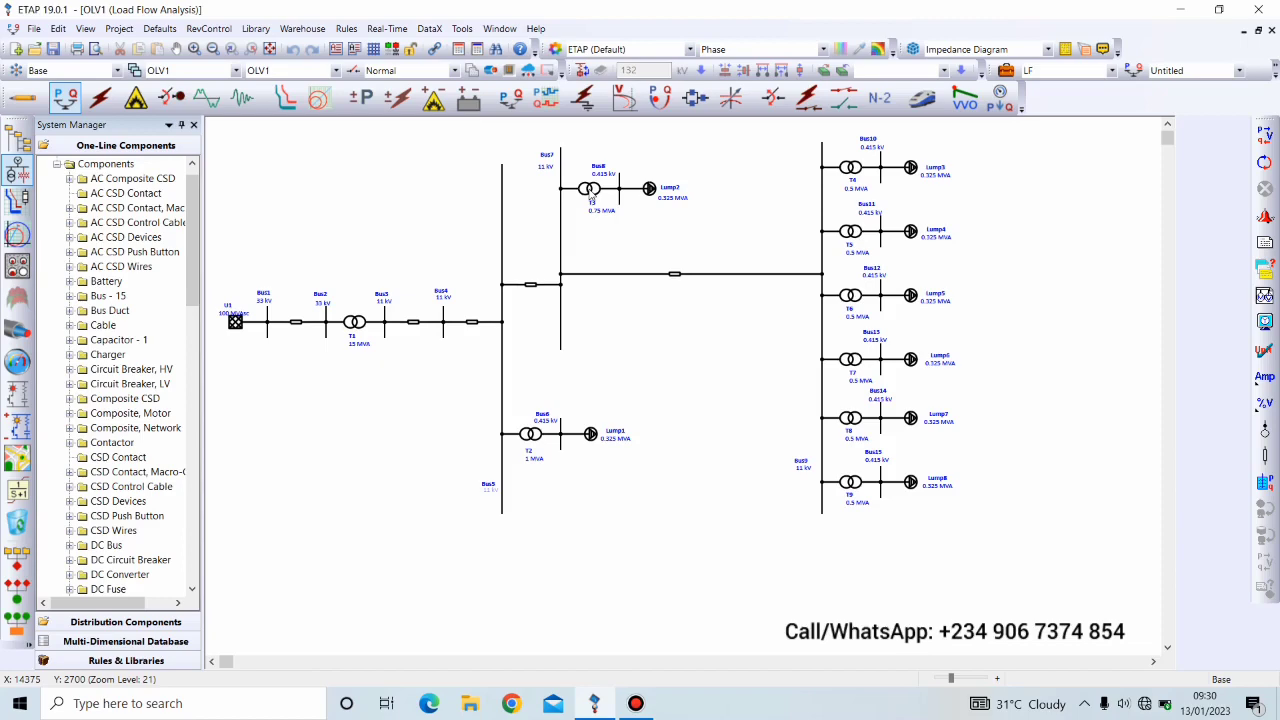
Step: Enable Prim. AVR under LTC/Voltage Regulator on transformer T3's Tap tab and save
double_click(590, 190)
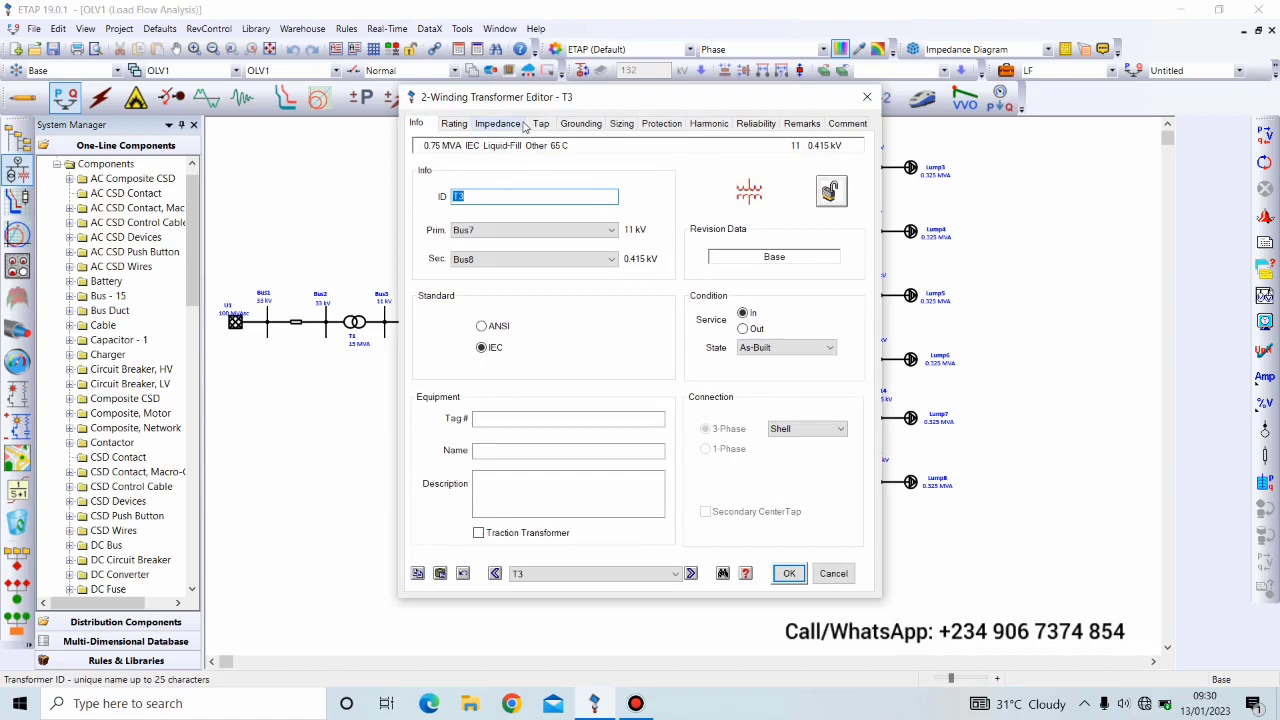
click(540, 124)
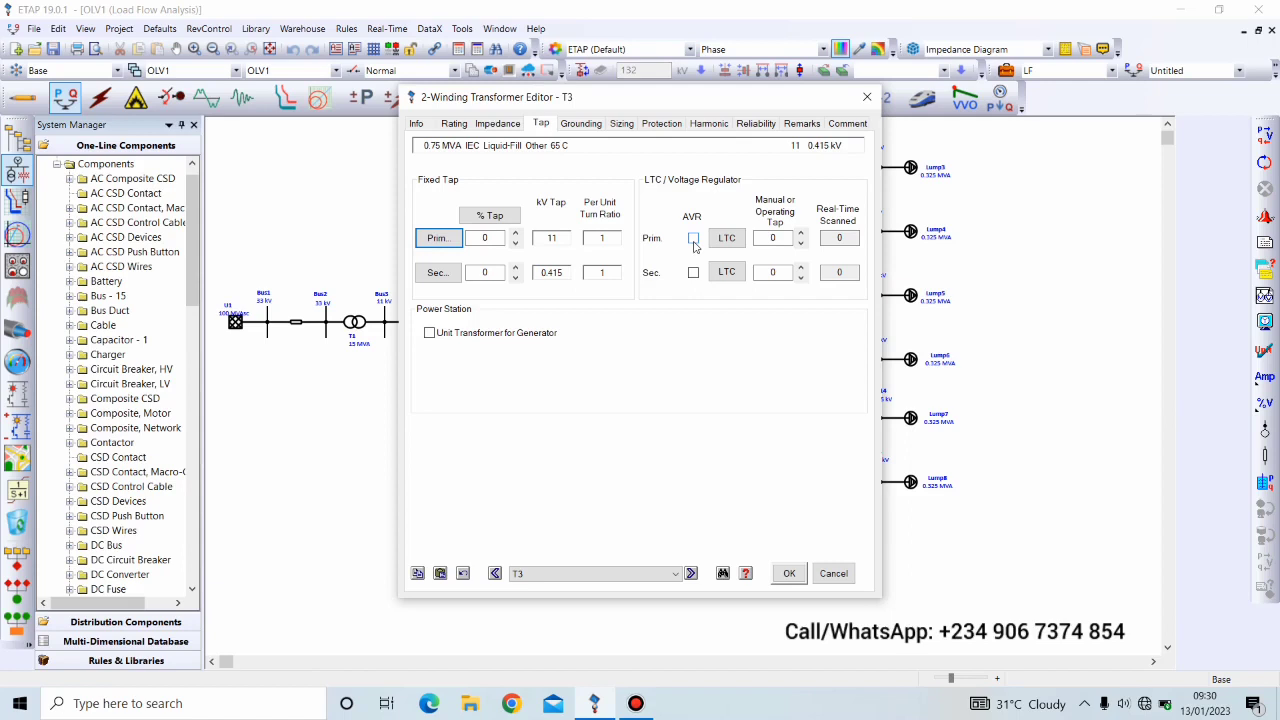
click(693, 240)
click(787, 573)
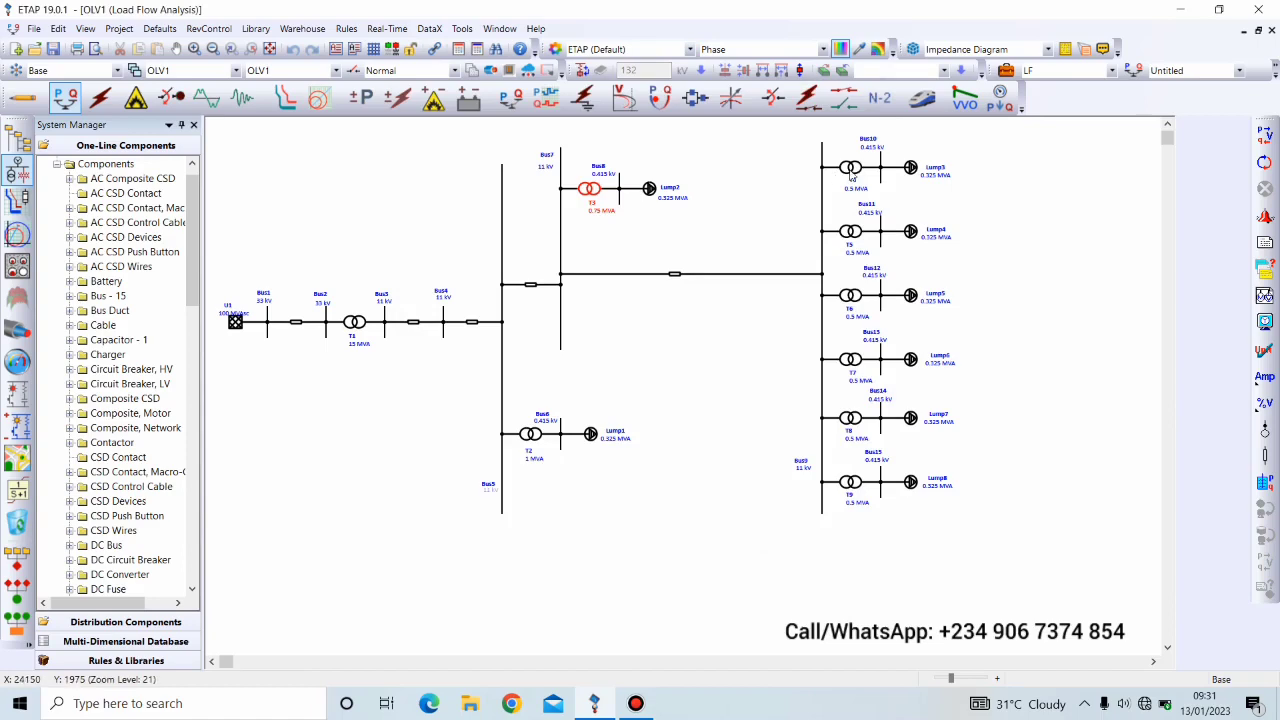
Step: Enable Prim. AVR tap changing on transformers T4, T5 and T6
double_click(850, 170)
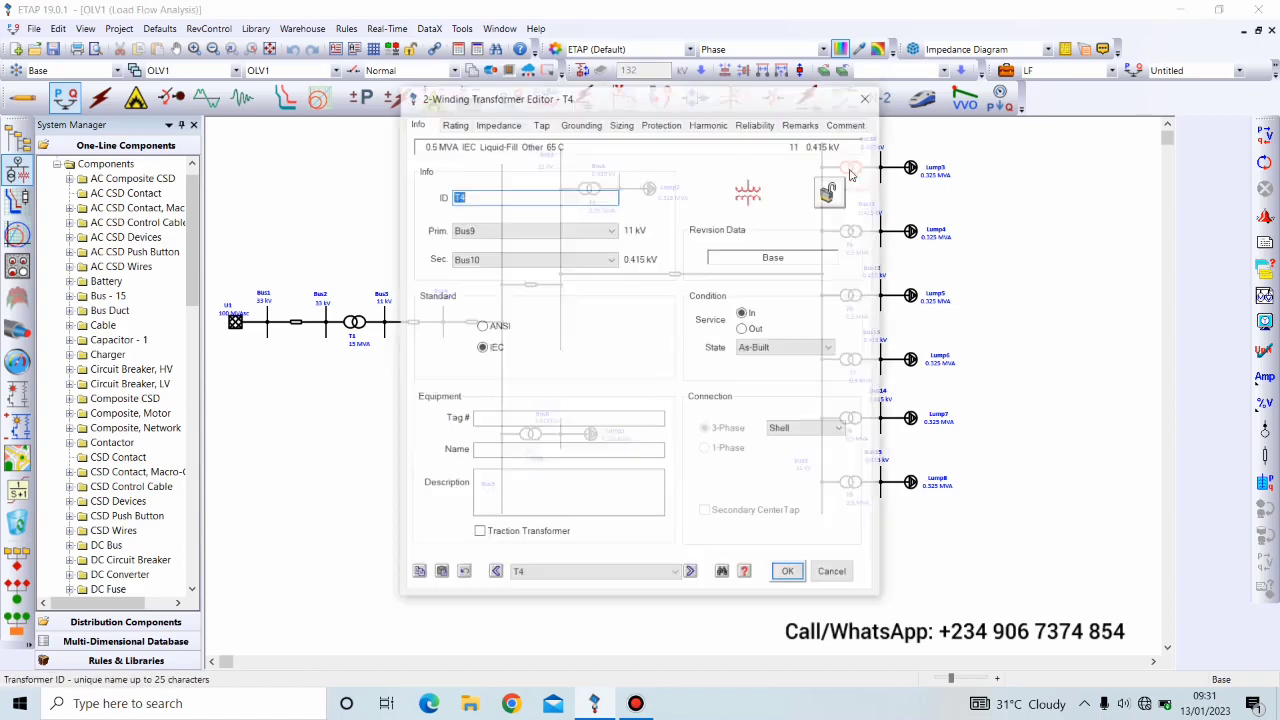
click(540, 124)
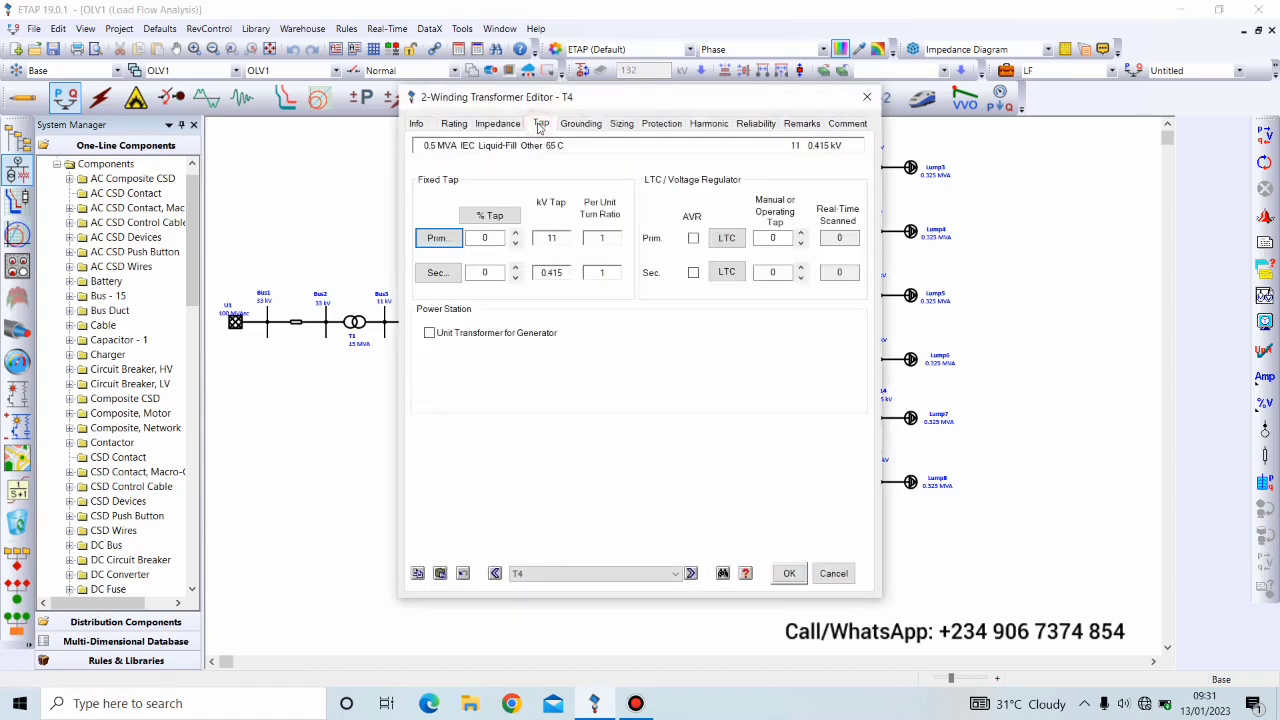
click(692, 240)
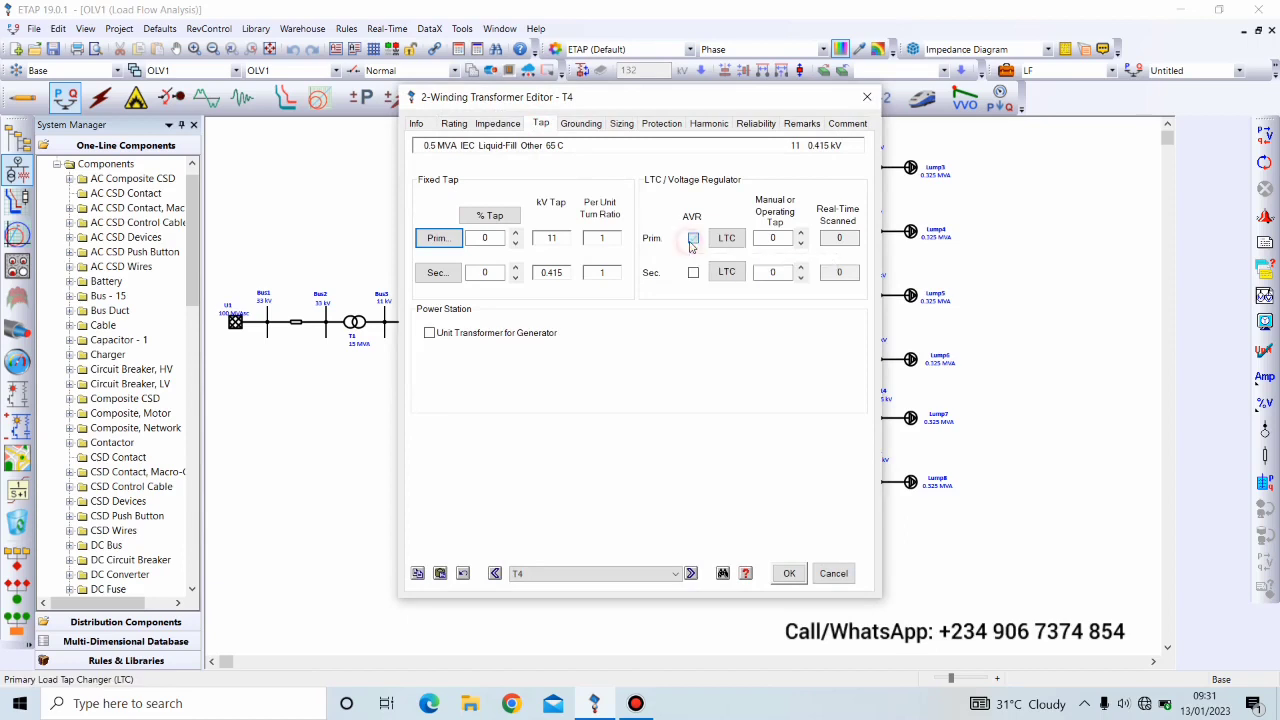
click(690, 574)
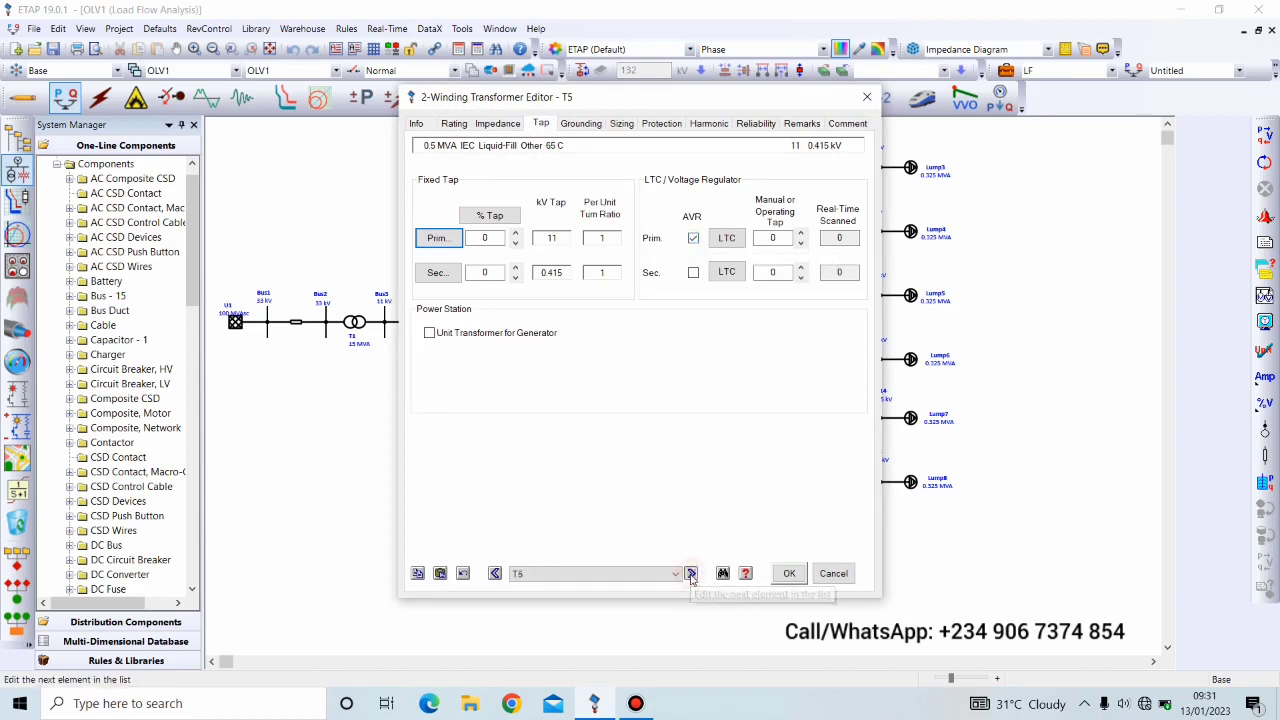
click(693, 239)
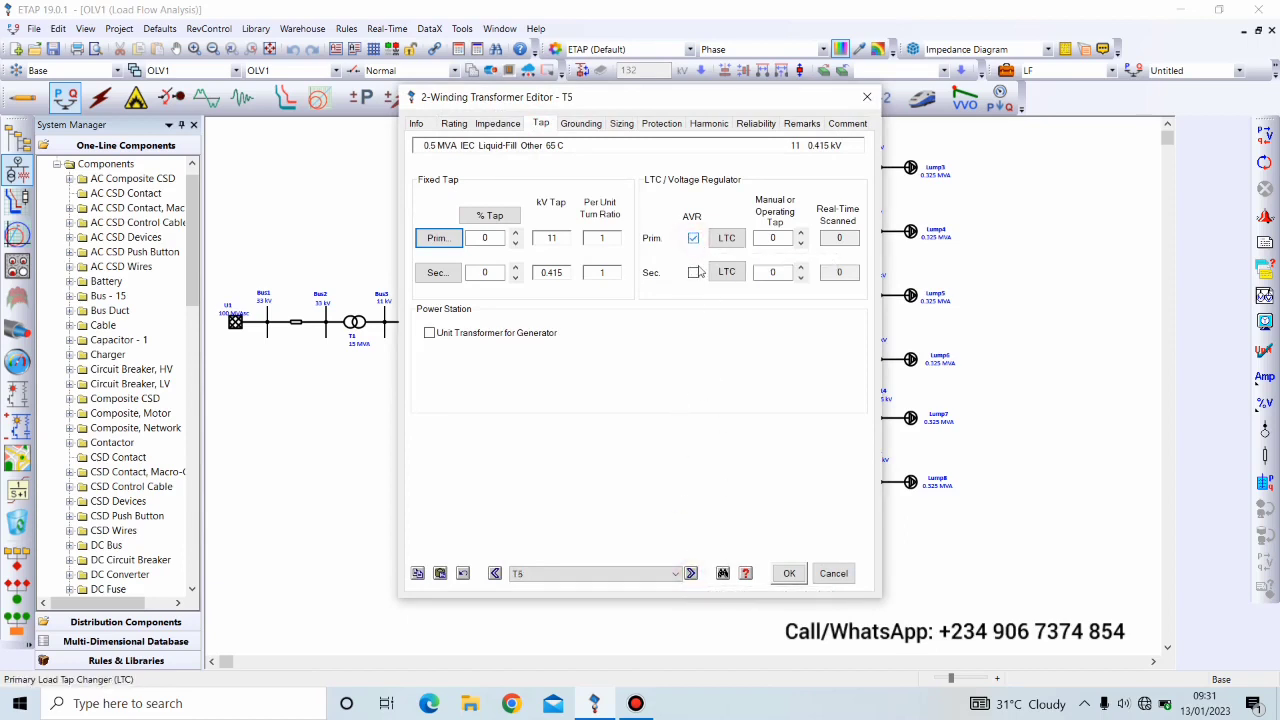
click(690, 574)
click(693, 239)
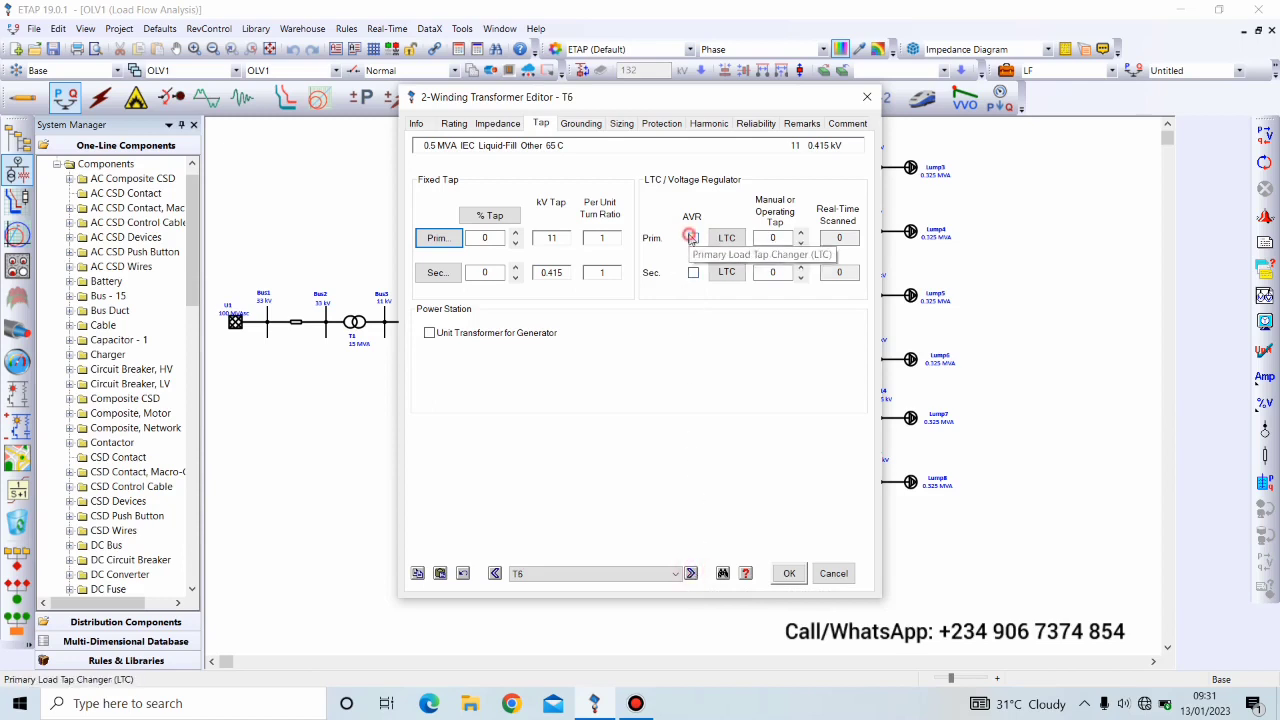
Step: Enable Prim. AVR on transformers T7, T8 and T9, then save the editor changes
click(690, 574)
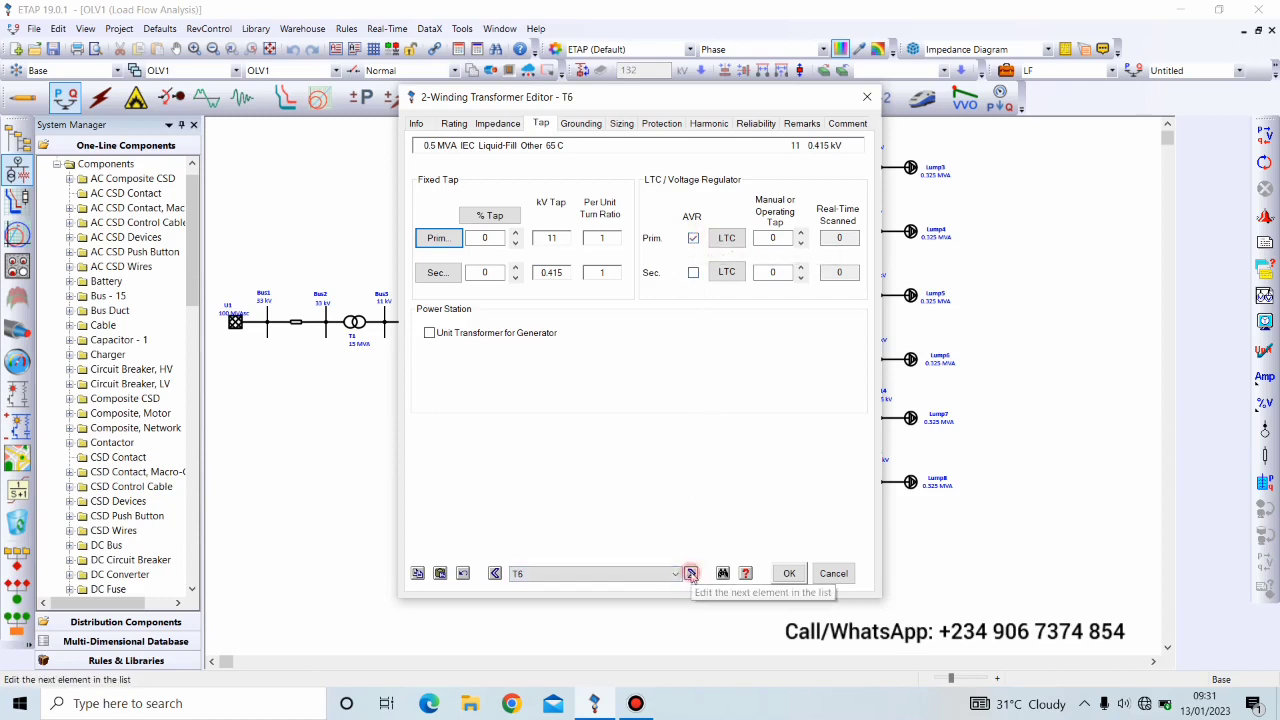
click(693, 239)
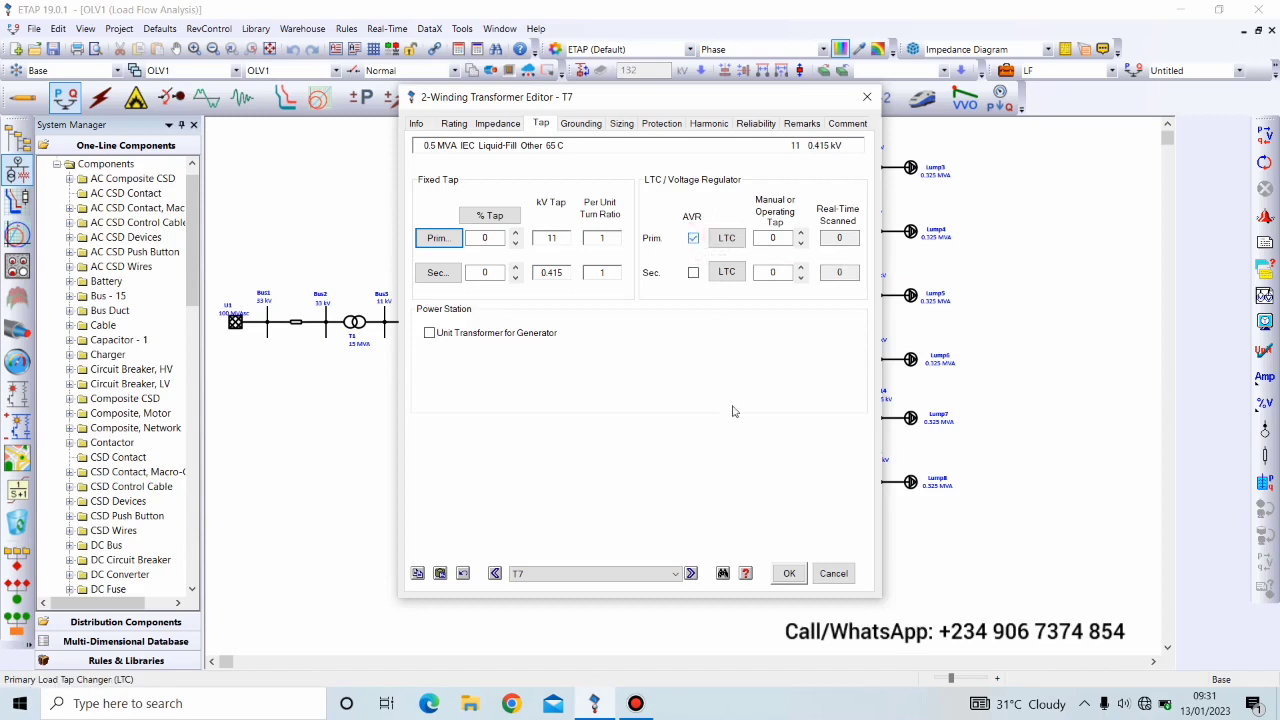
click(691, 574)
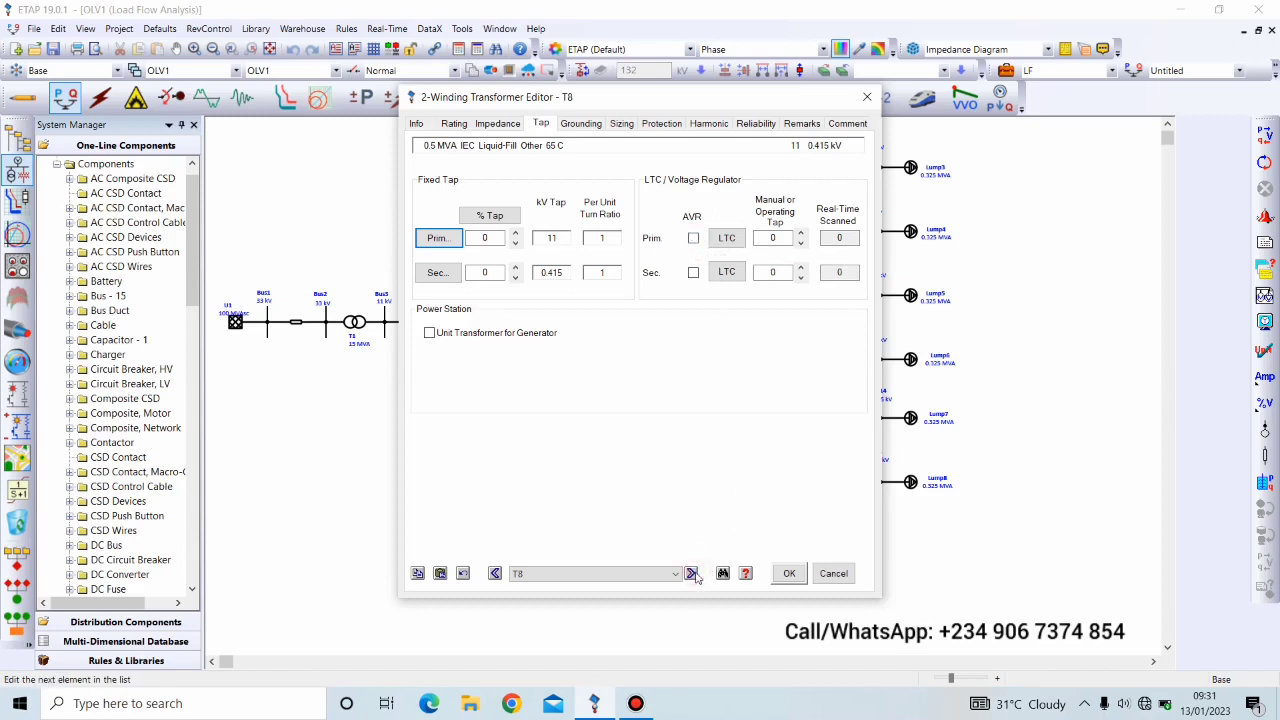
click(693, 240)
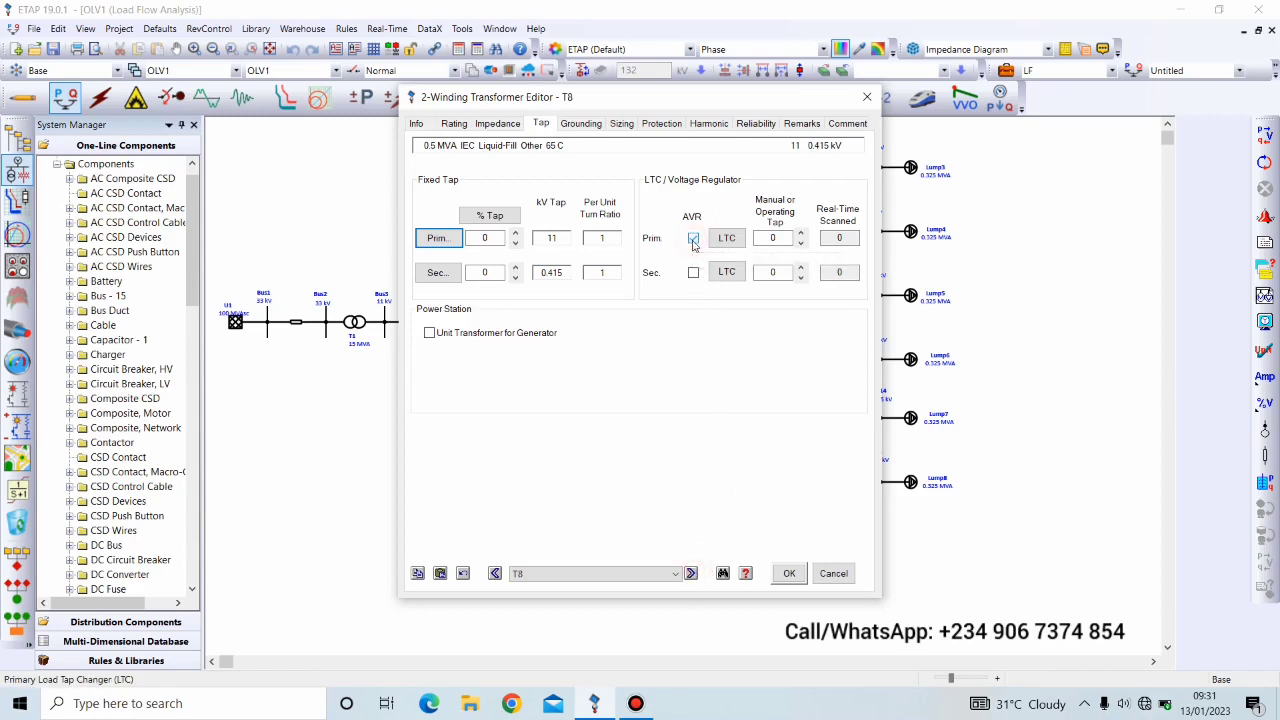
click(691, 574)
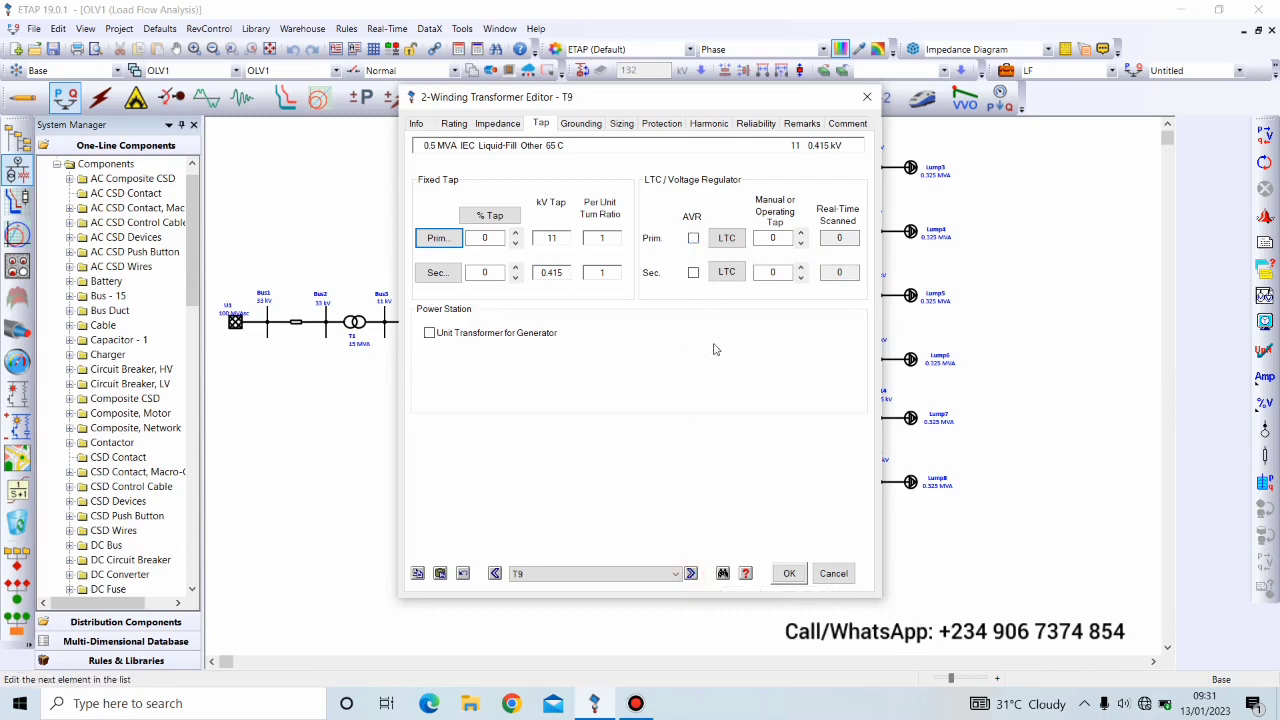
click(693, 240)
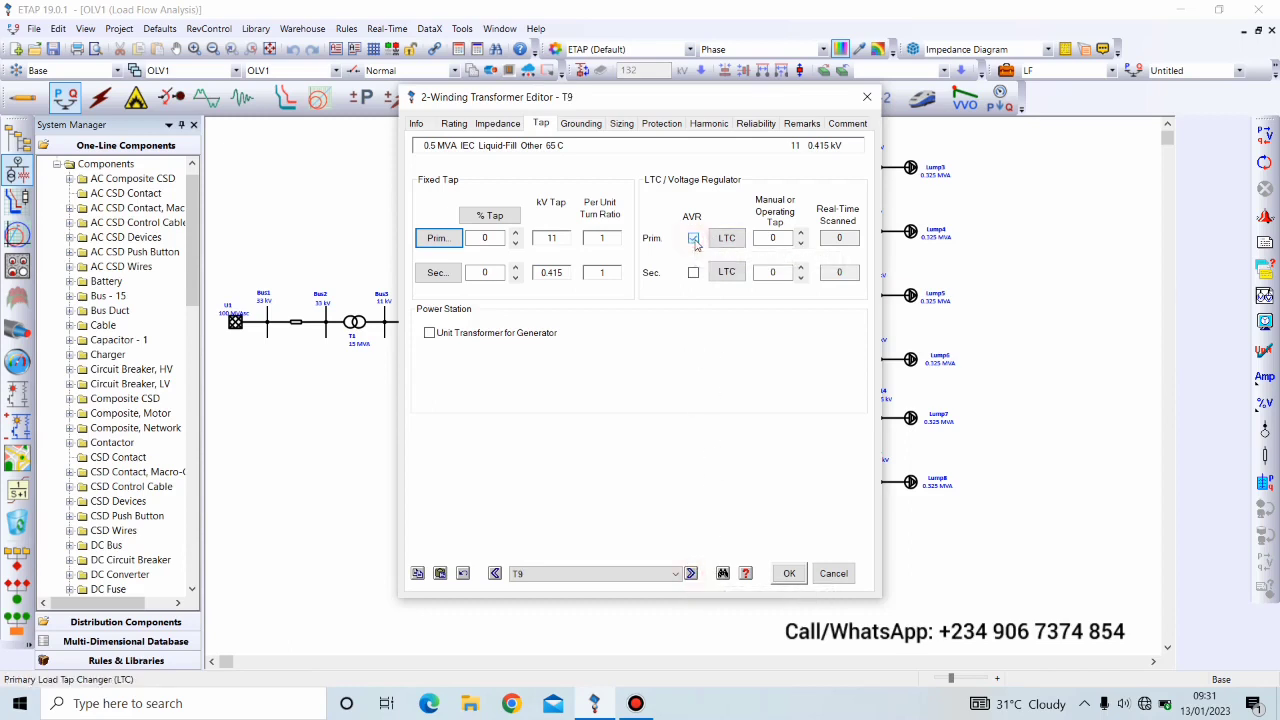
click(691, 574)
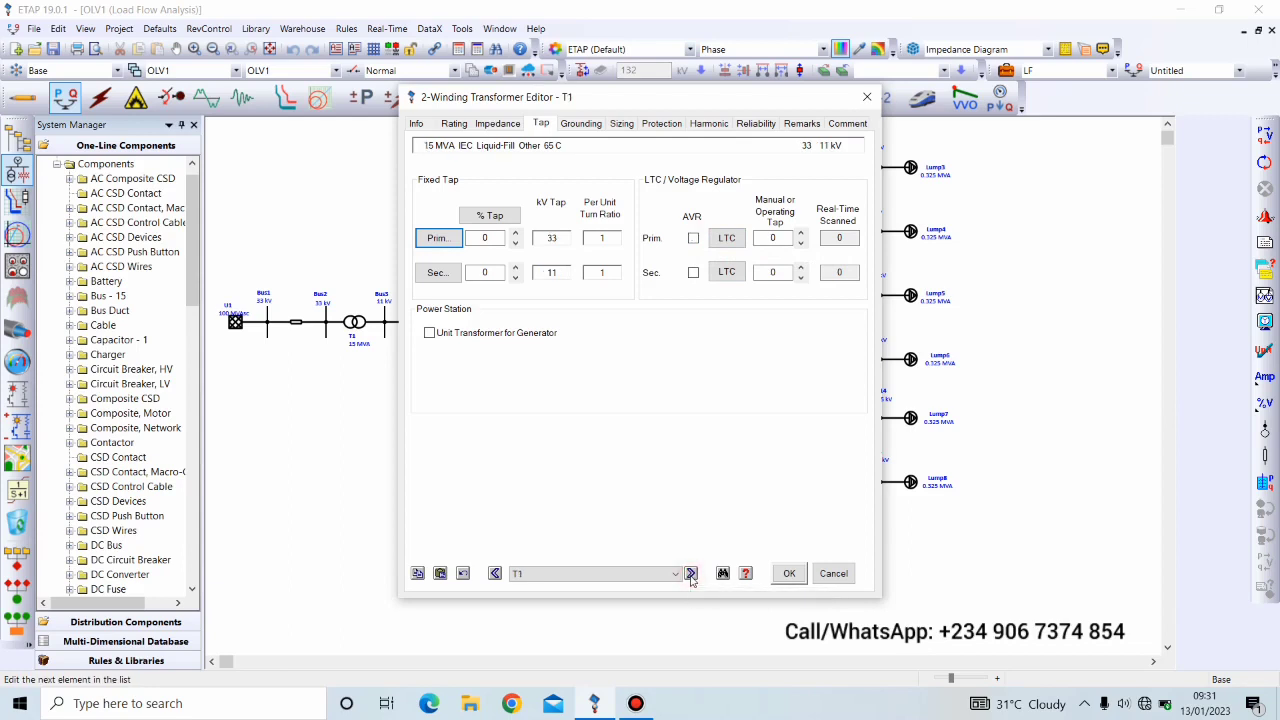
click(788, 575)
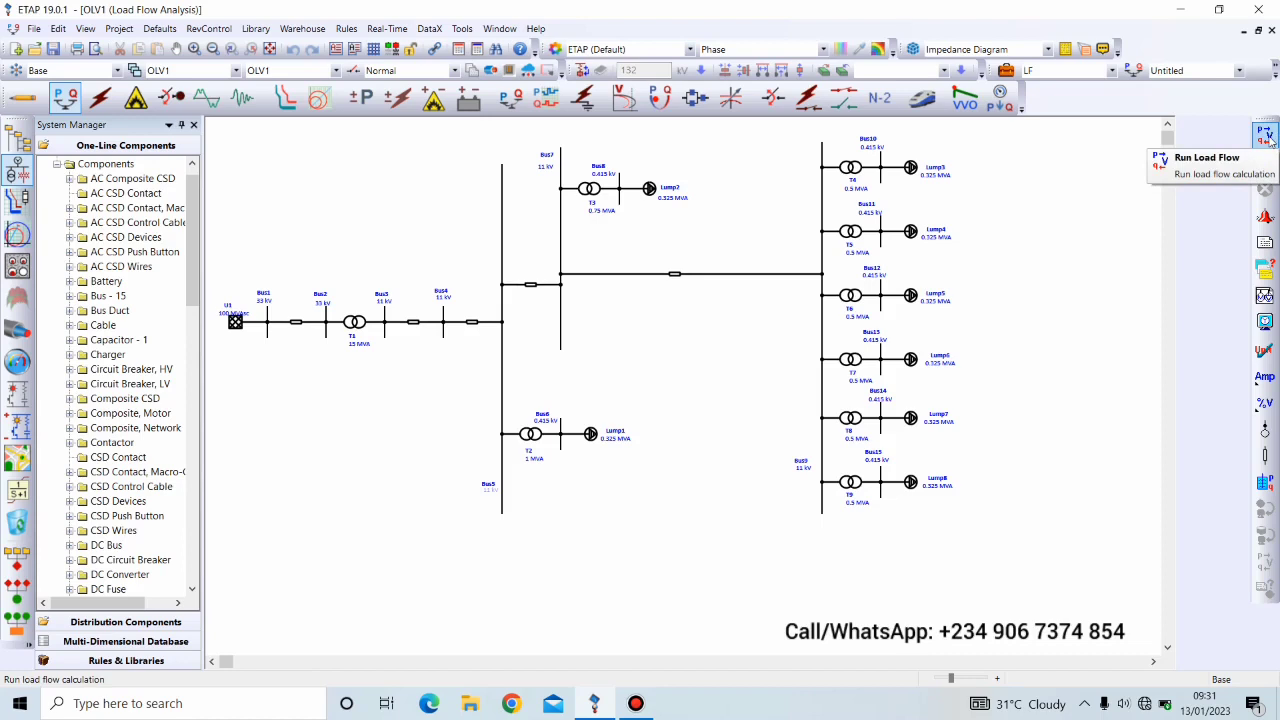
Step: Run the load flow to get -6.875% TapP values, then nudge T9's TapP label upward
click(1267, 137)
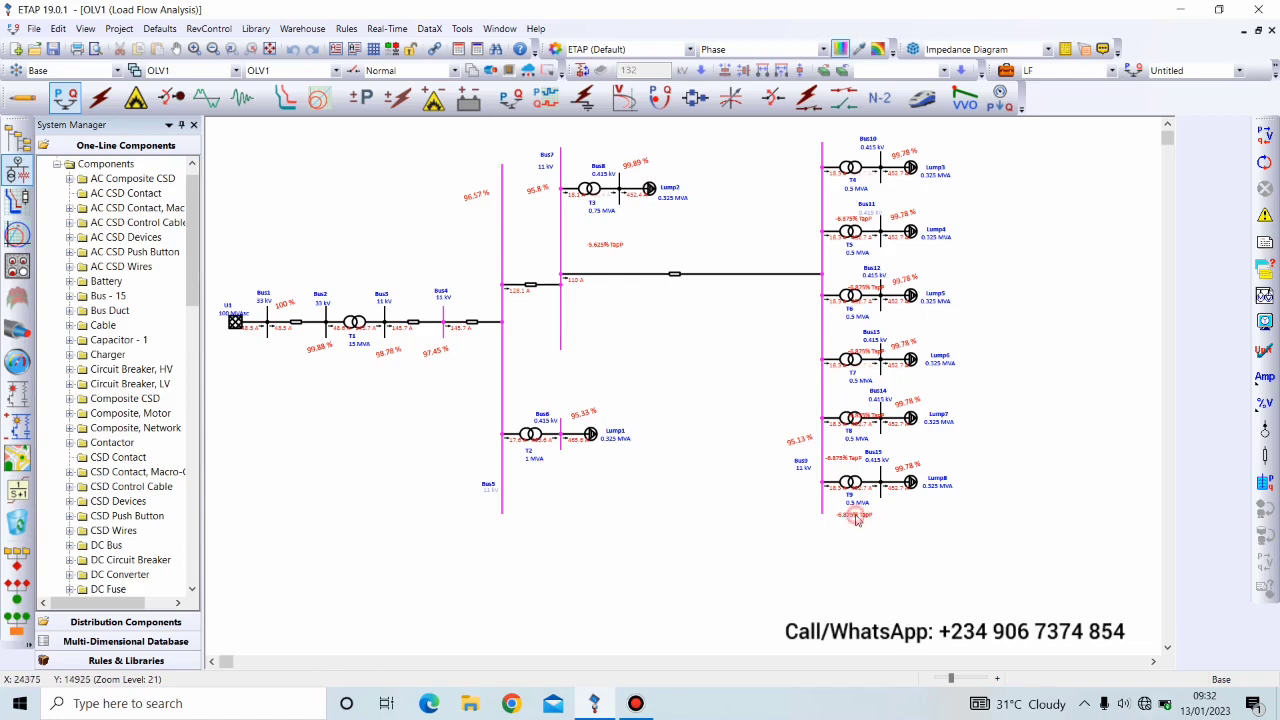
drag(853, 522, 854, 517)
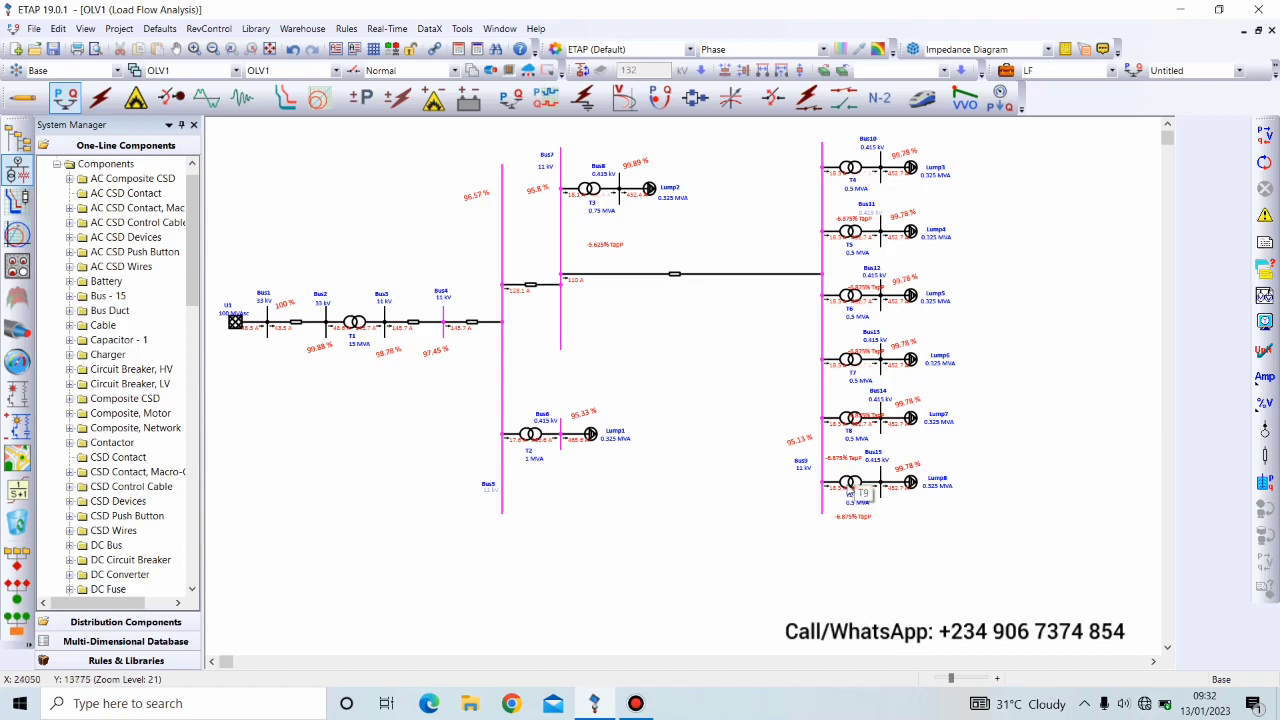
double_click(847, 488)
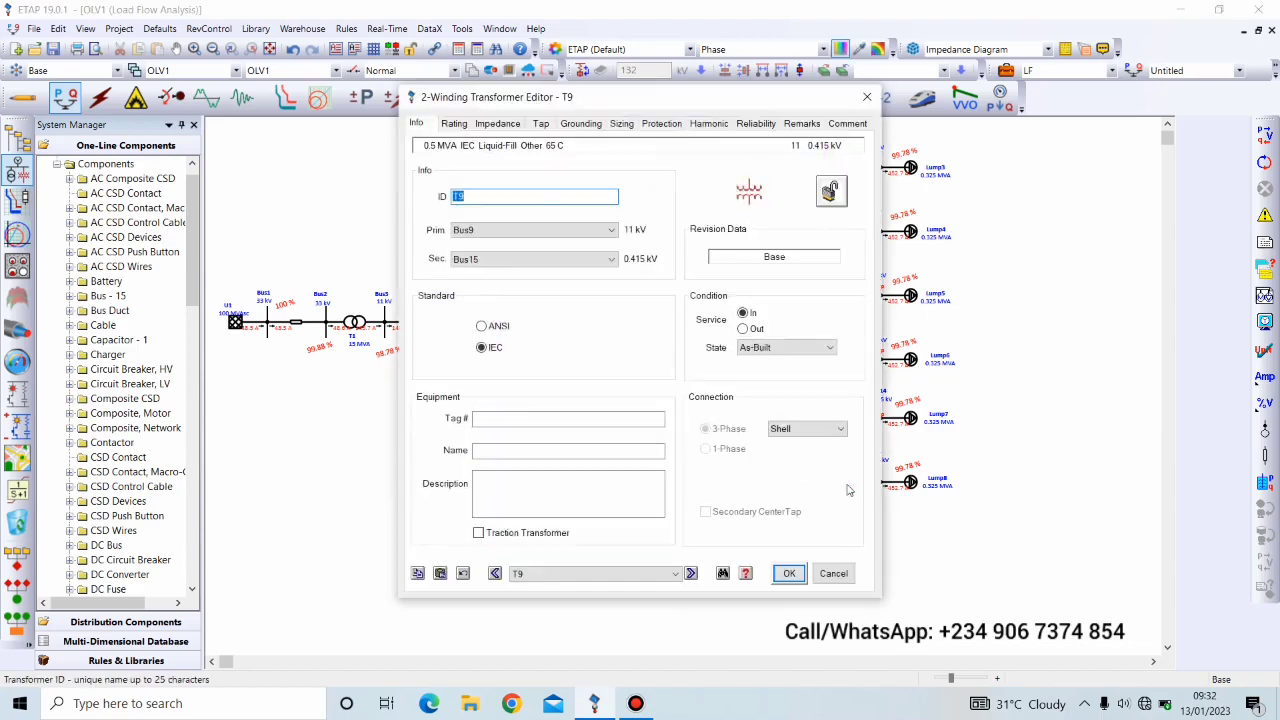
click(541, 124)
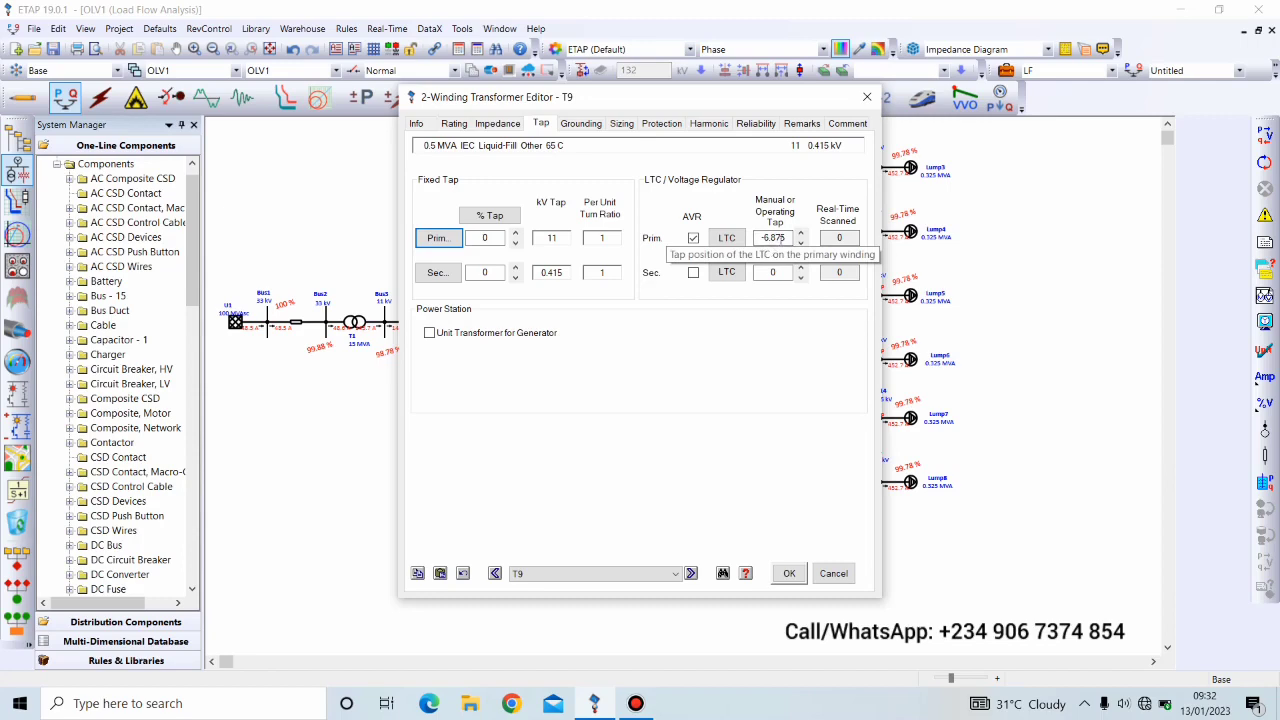
click(789, 575)
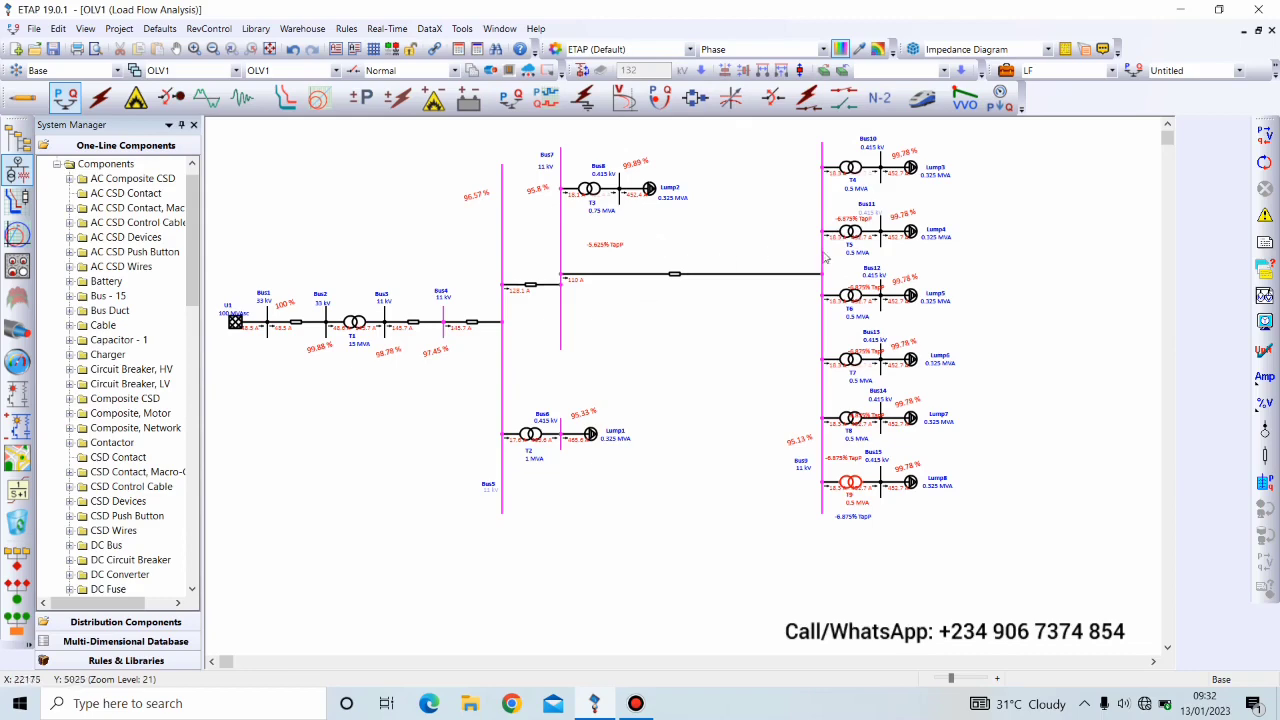
double_click(851, 168)
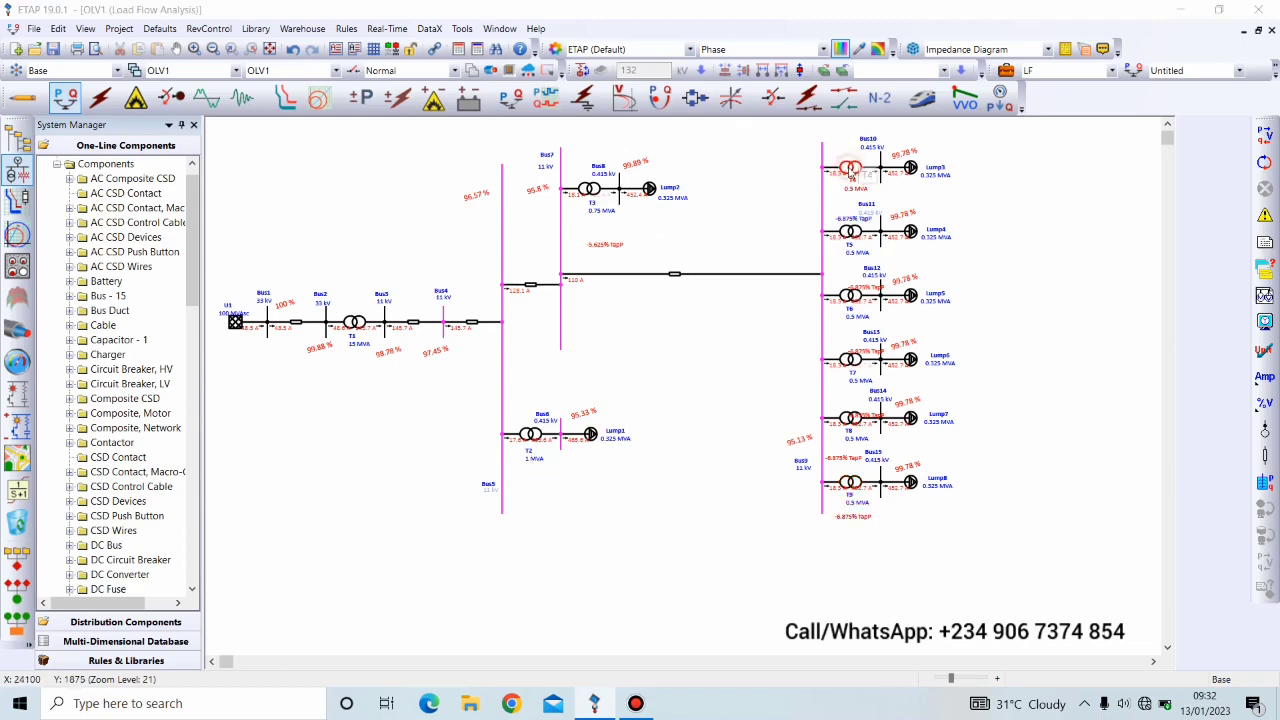
click(541, 123)
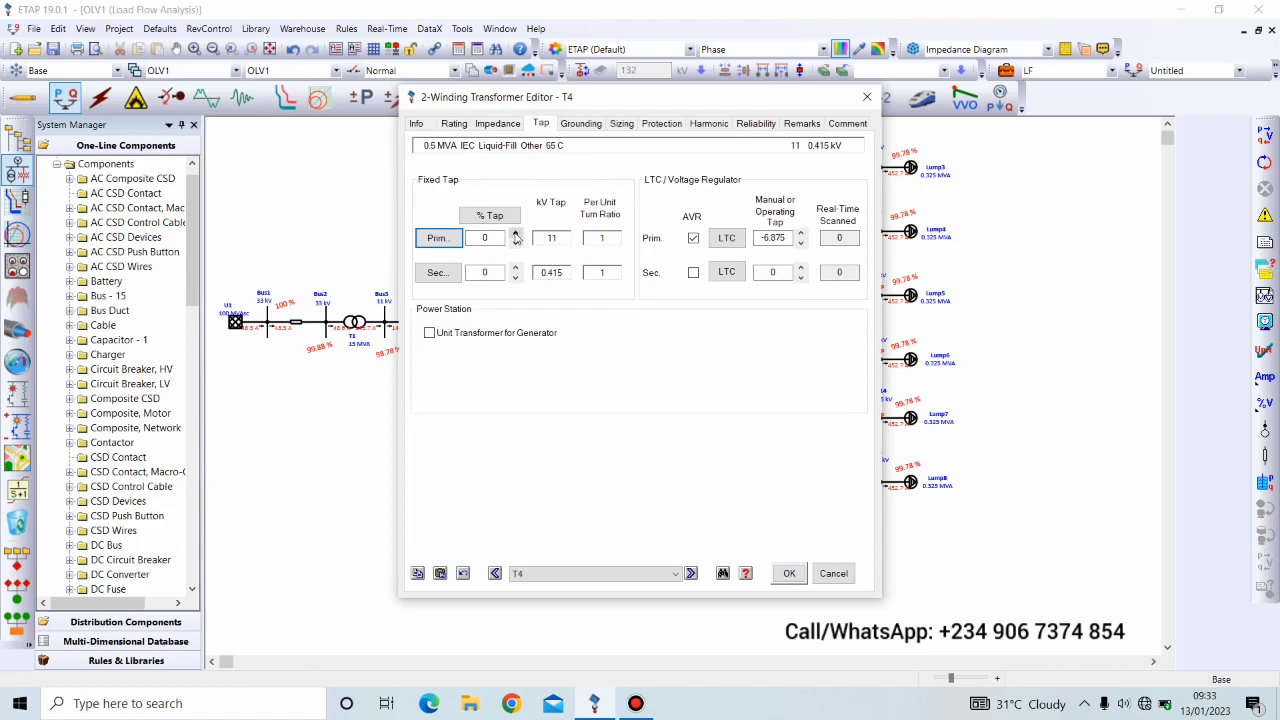
click(516, 234)
click(516, 234)
click(516, 246)
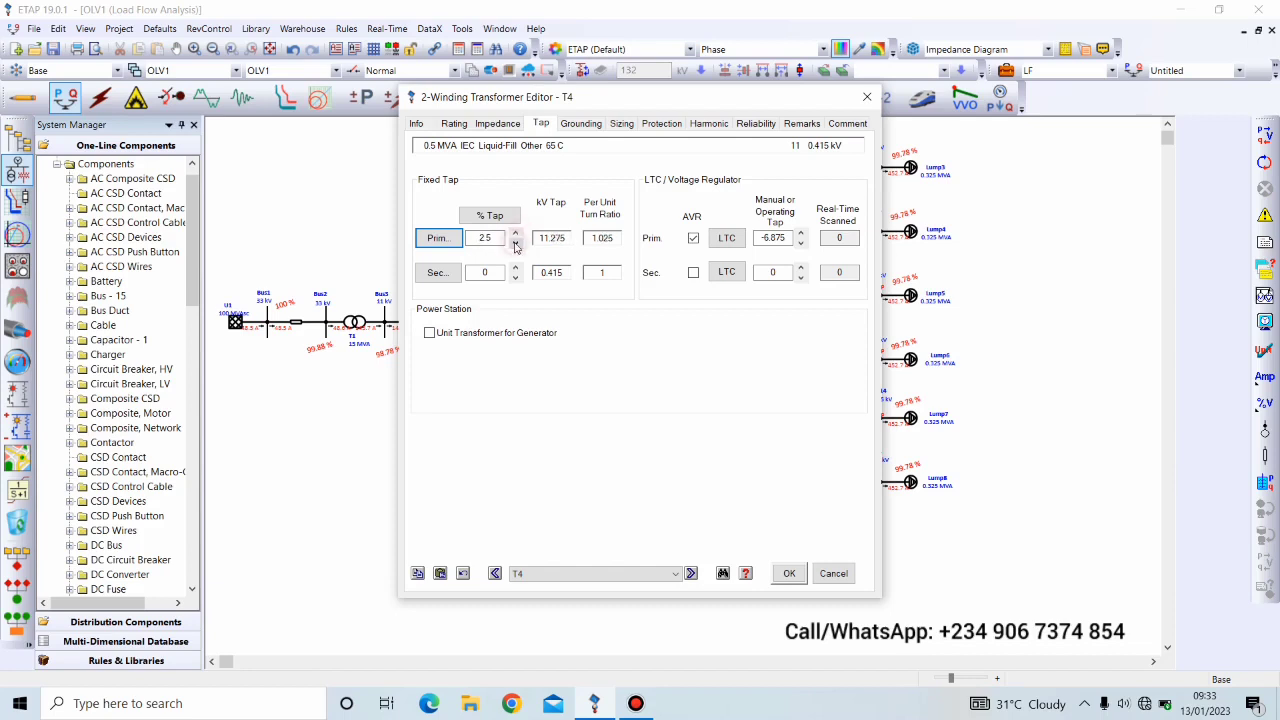
click(516, 246)
click(516, 246)
click(516, 246)
click(516, 233)
click(516, 233)
click(790, 575)
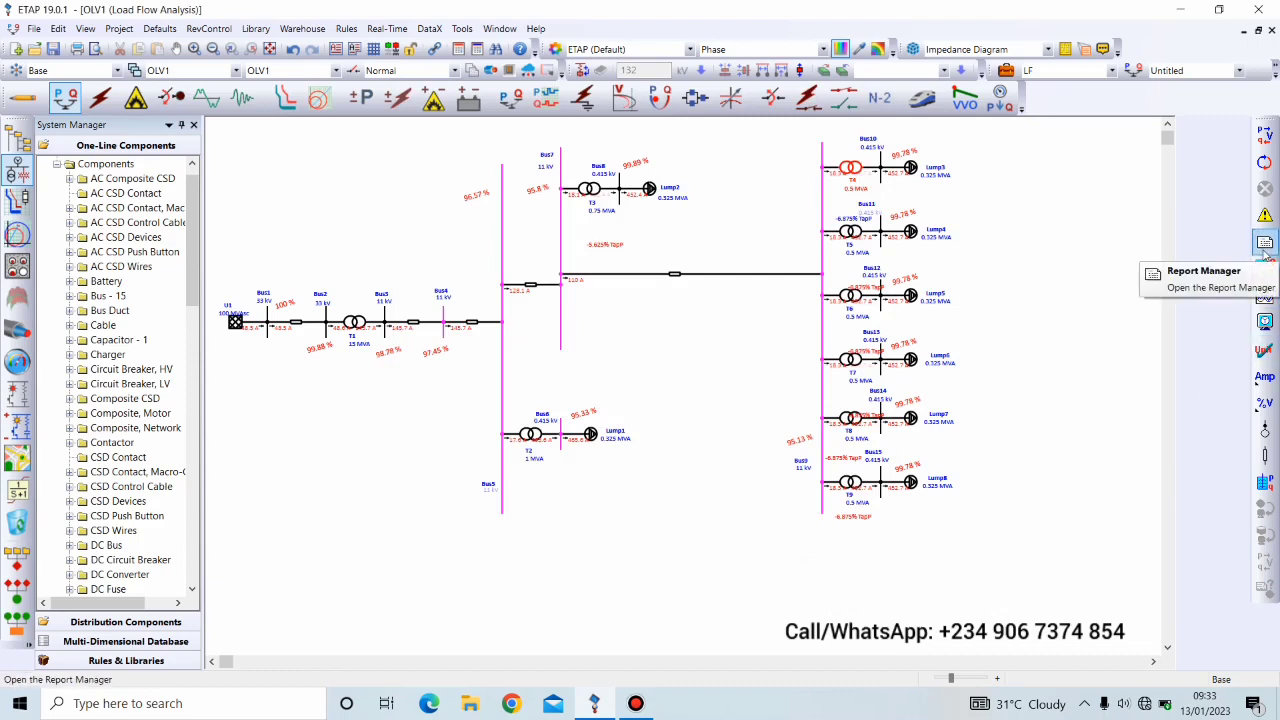
Step: Generate the Load Flow Report from Report Manager's Result list in the viewer
click(1266, 255)
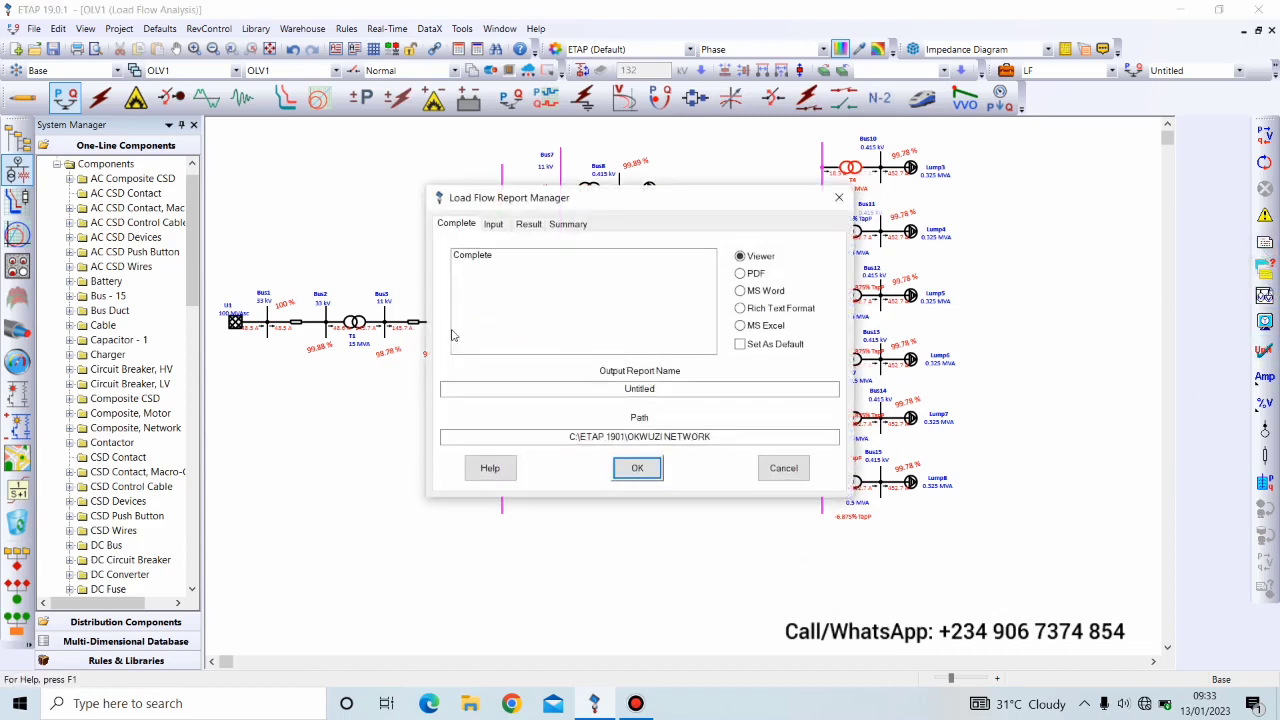
click(529, 224)
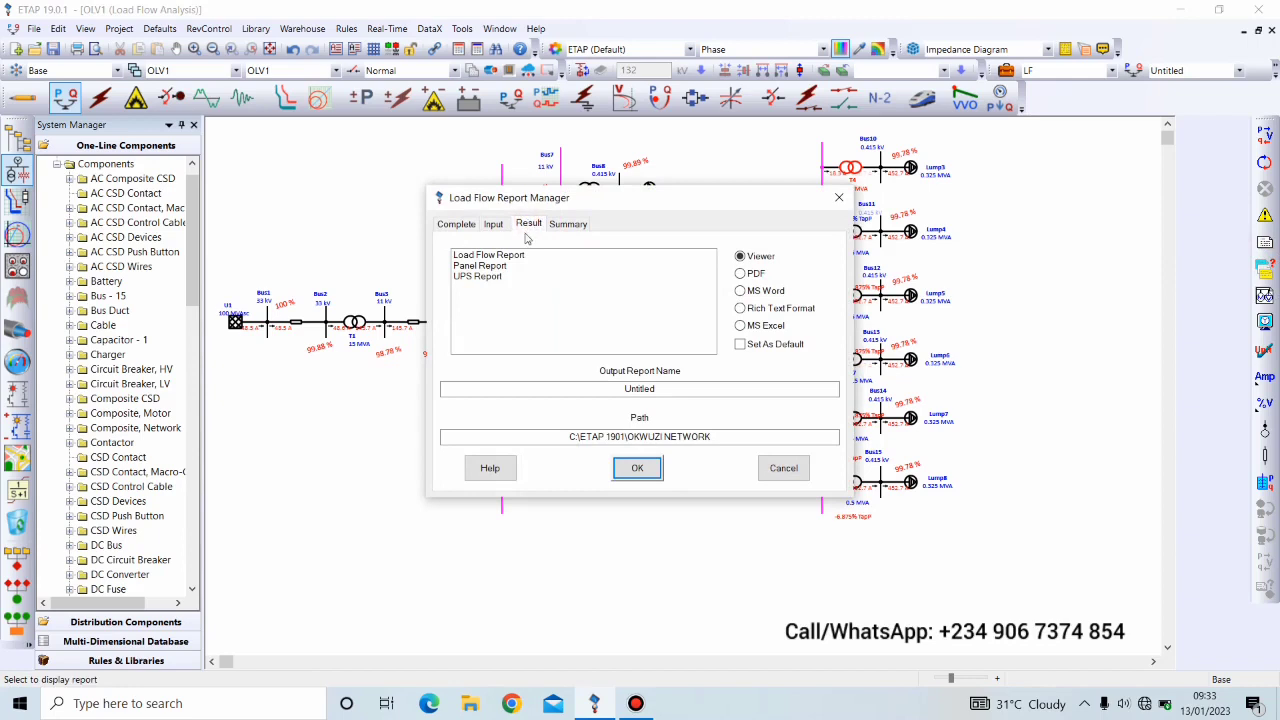
click(519, 256)
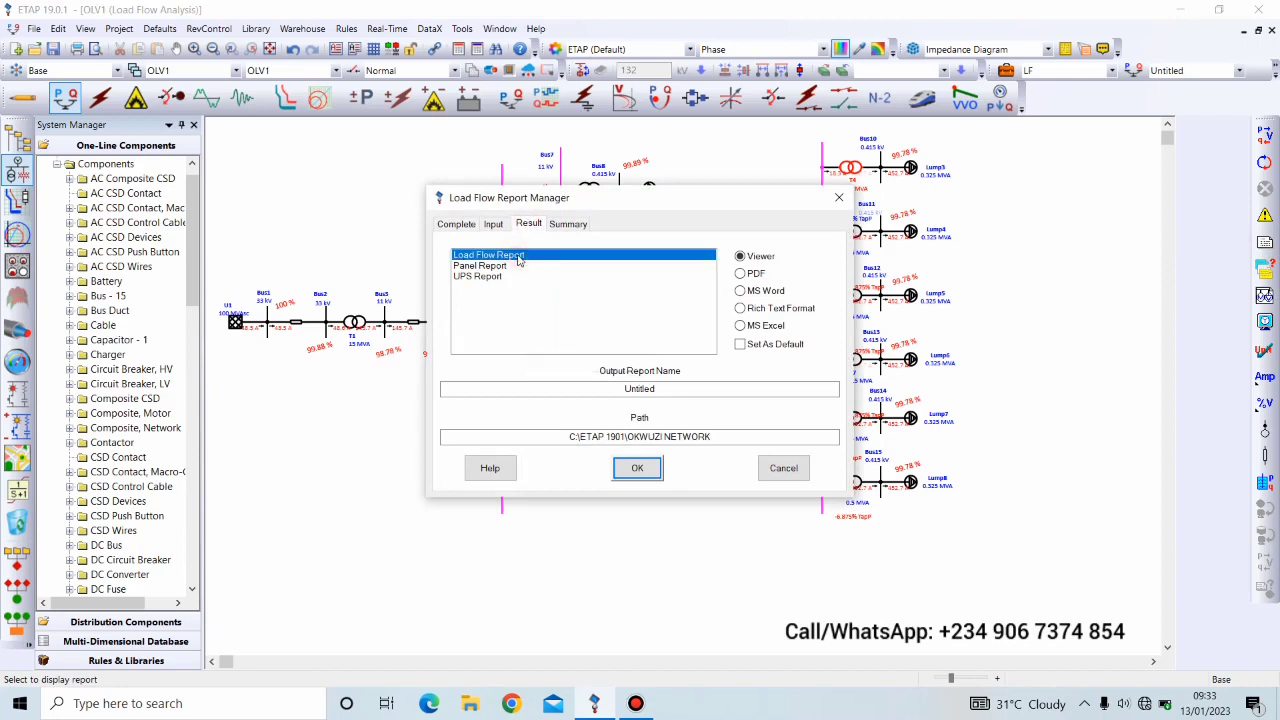
click(638, 468)
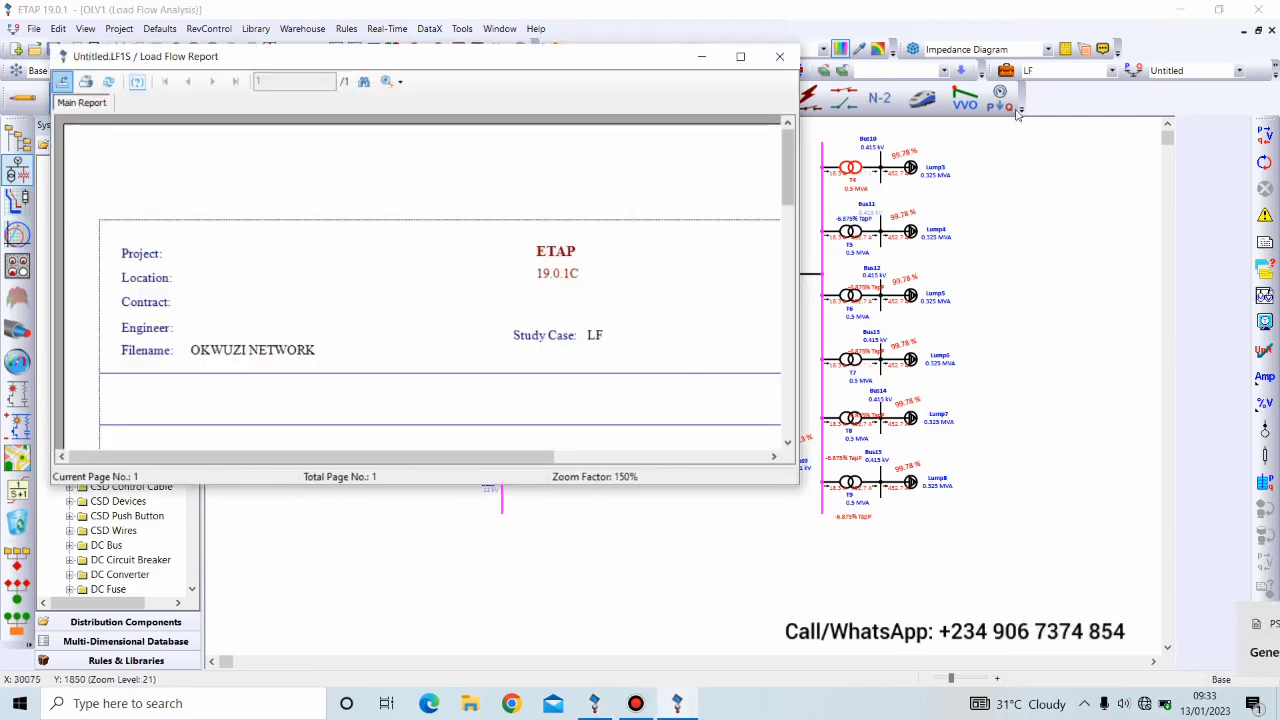
Step: Maximize the report, scroll to the XFMR %Tap values -6.875 and -5.625, then return to OLV1
click(745, 57)
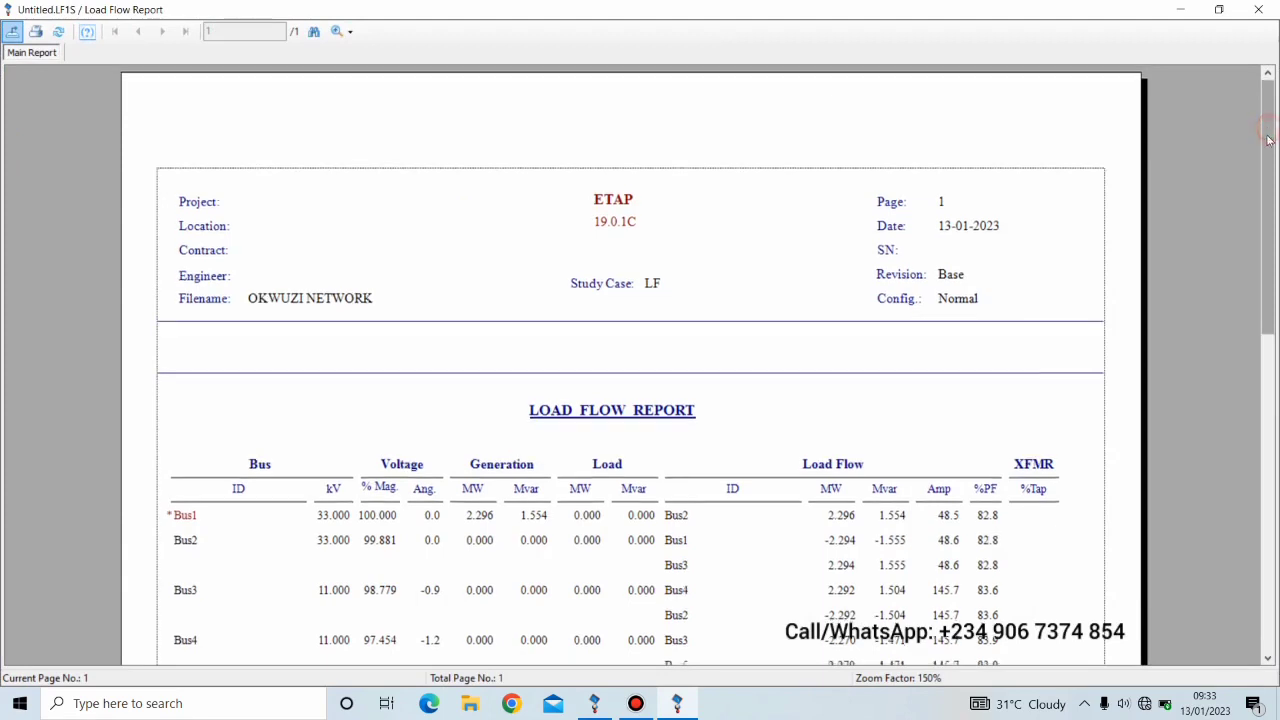
drag(1269, 130, 1267, 156)
click(417, 491)
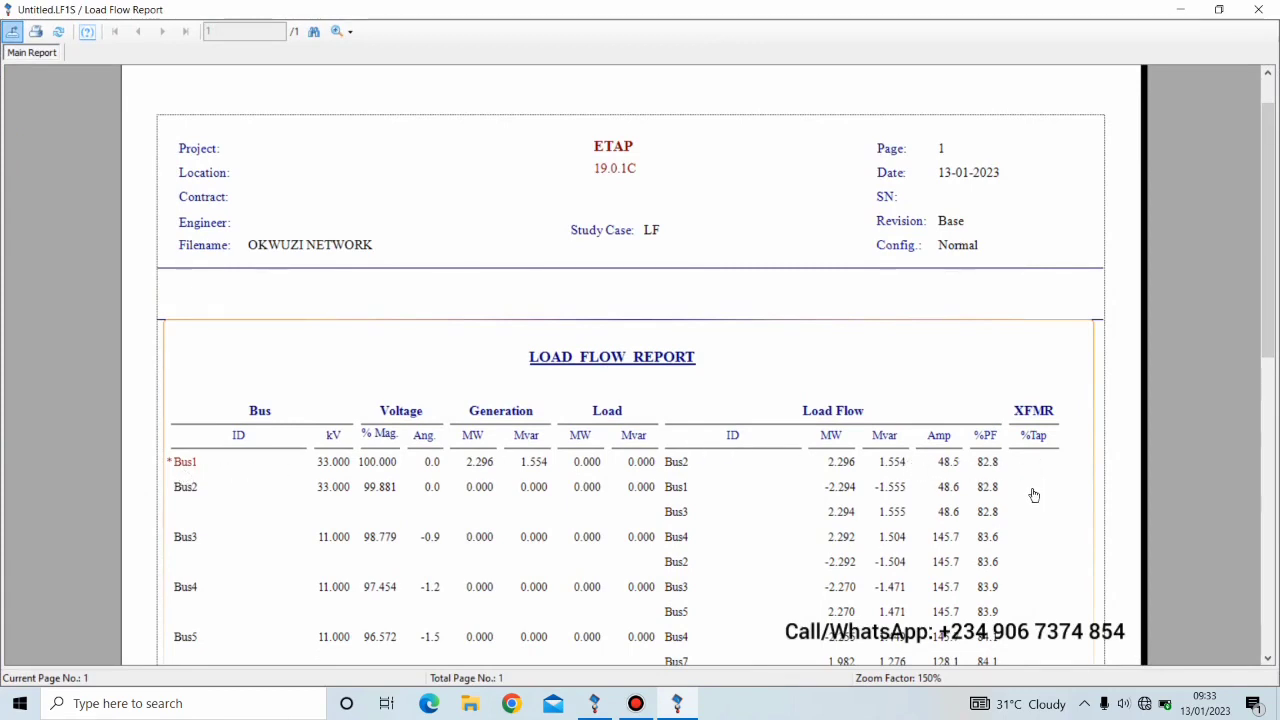
click(1155, 402)
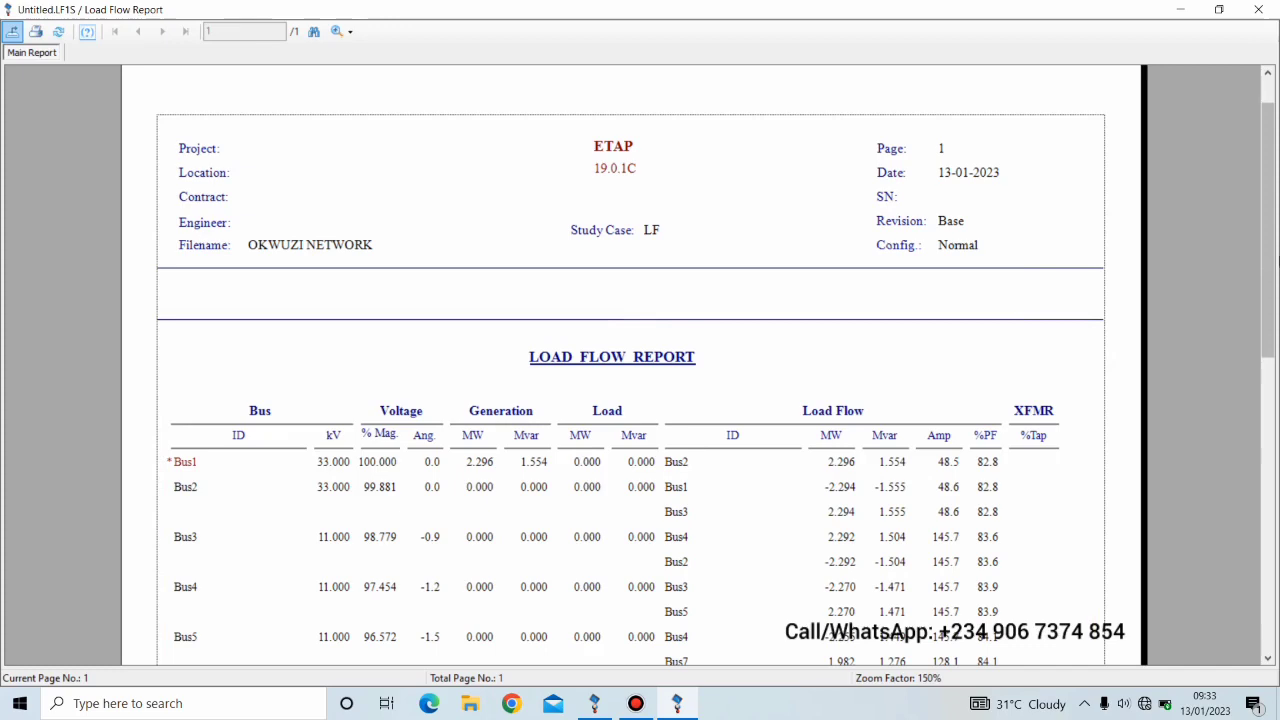
drag(1266, 272, 1270, 421)
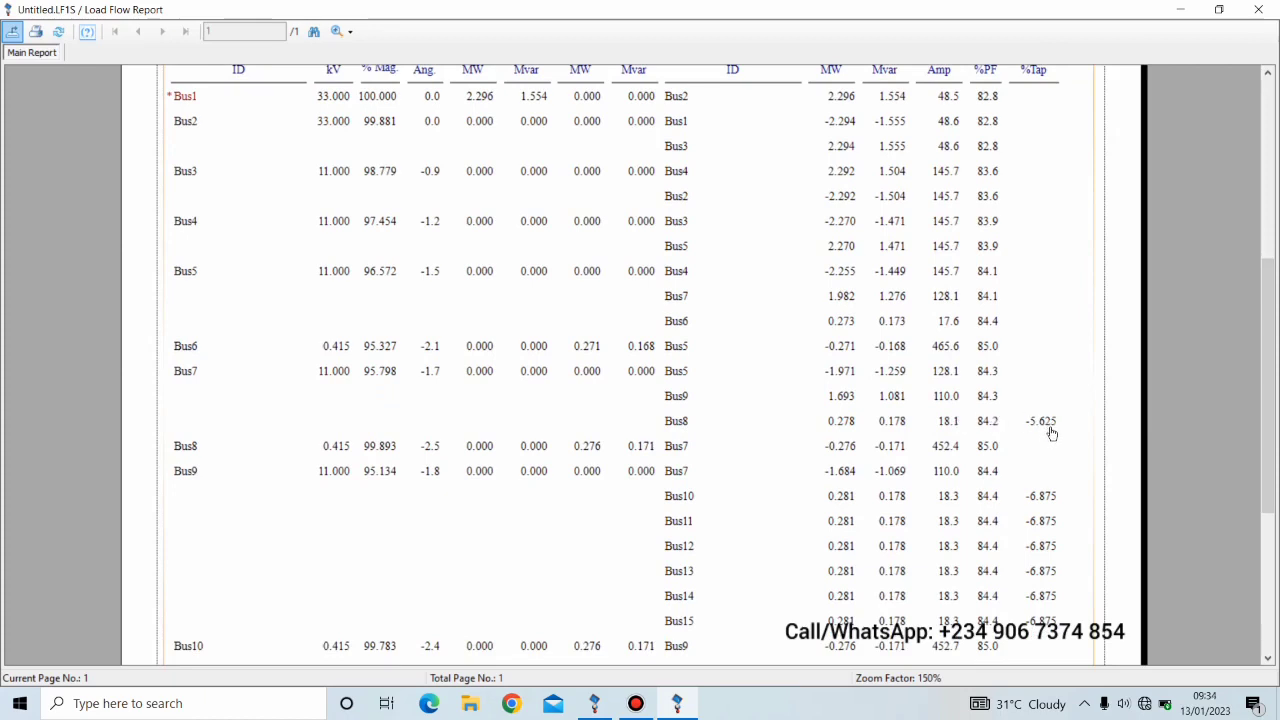
click(593, 704)
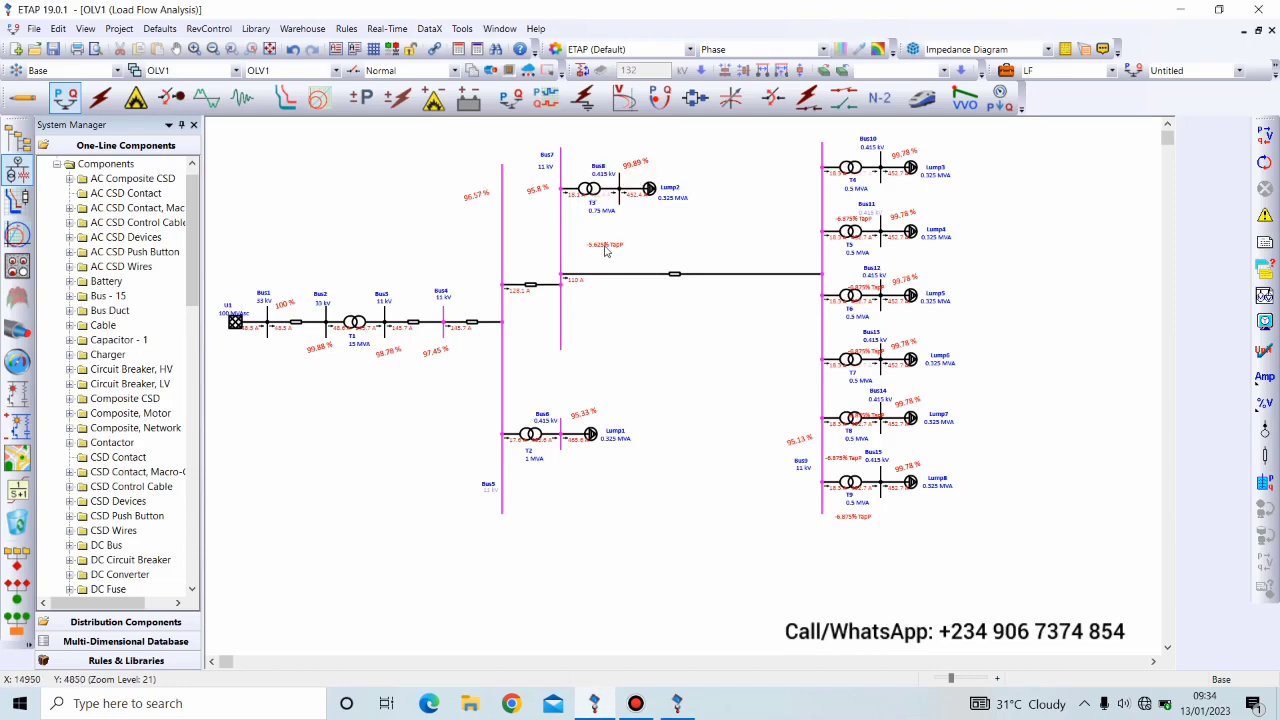
Step: Drag T3's -5.625% TapP label under T3, check it against the report, and return to OLV1
drag(604, 250, 603, 228)
click(680, 704)
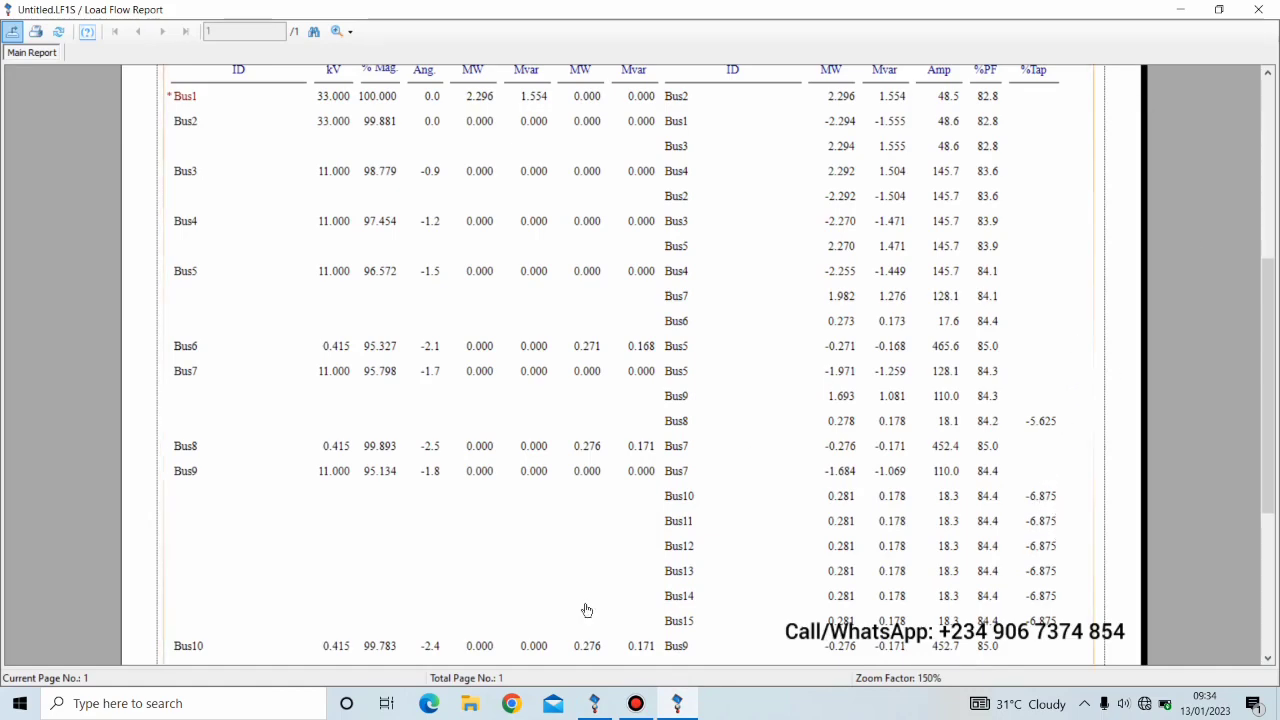
click(594, 703)
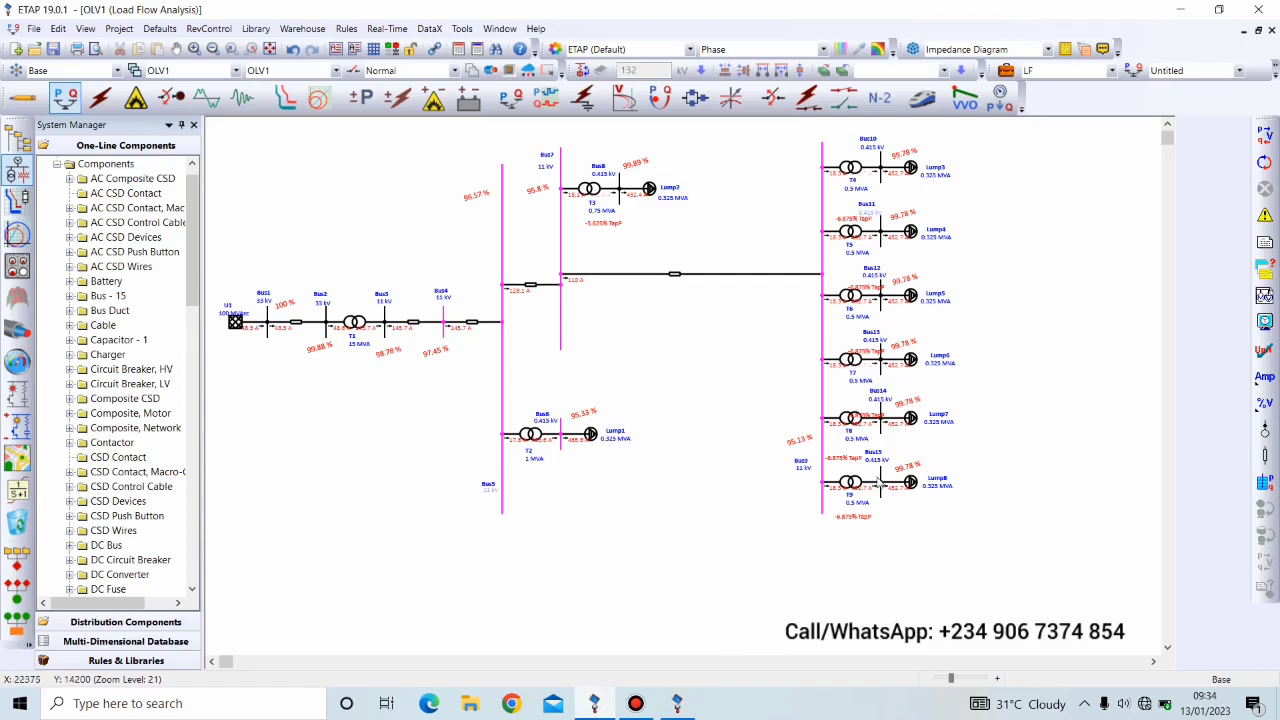